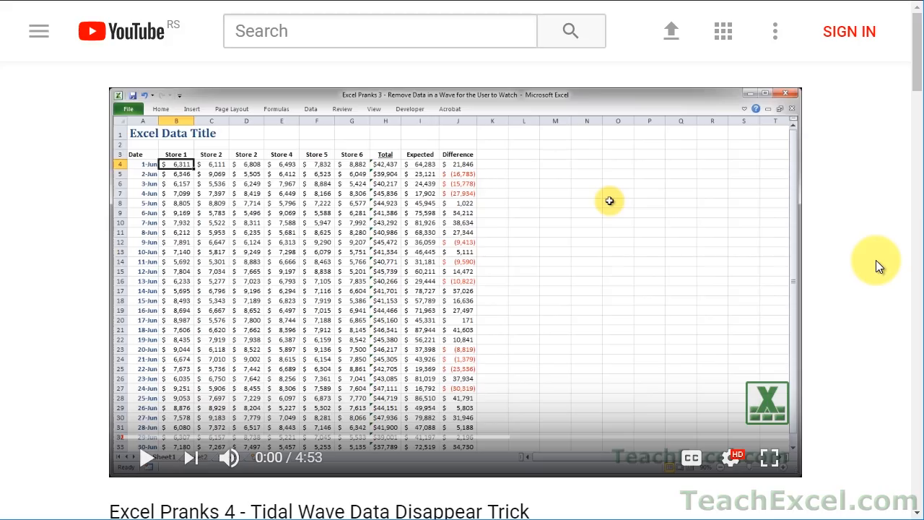
# Step: Subscribe to the TeachExcel channel and turn on its notifications
pyautogui.scroll(-5, 877, 266)
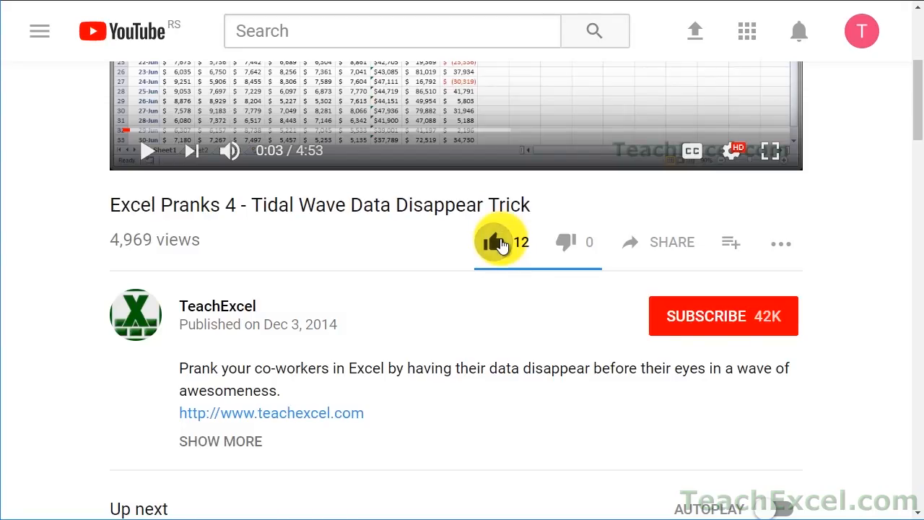
pyautogui.click(671, 315)
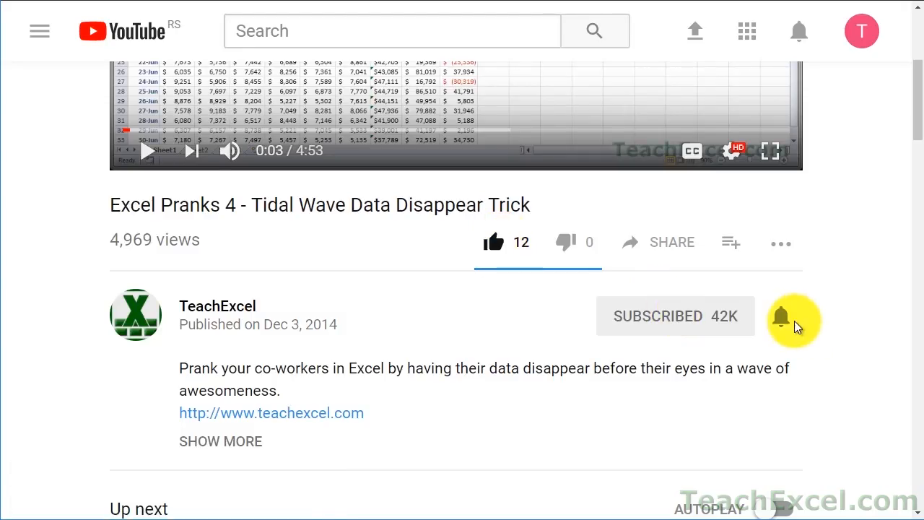
pyautogui.click(784, 321)
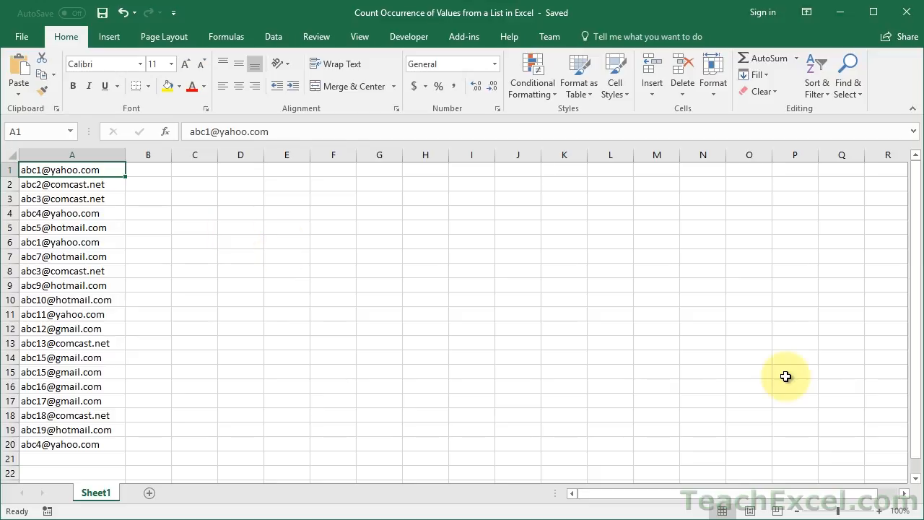
# Step: Switch to the Excel workbook and enter =COUNTIF(A:A,A1) in cell B1 to count the first email's occurrences in column A
pyautogui.click(881, 511)
pyautogui.click(881, 511)
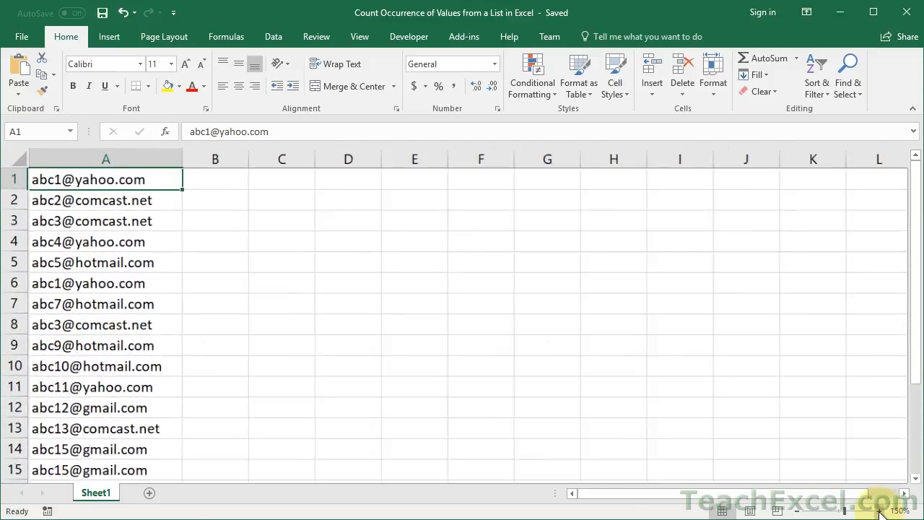
pyautogui.click(881, 511)
pyautogui.click(881, 511)
pyautogui.click(880, 511)
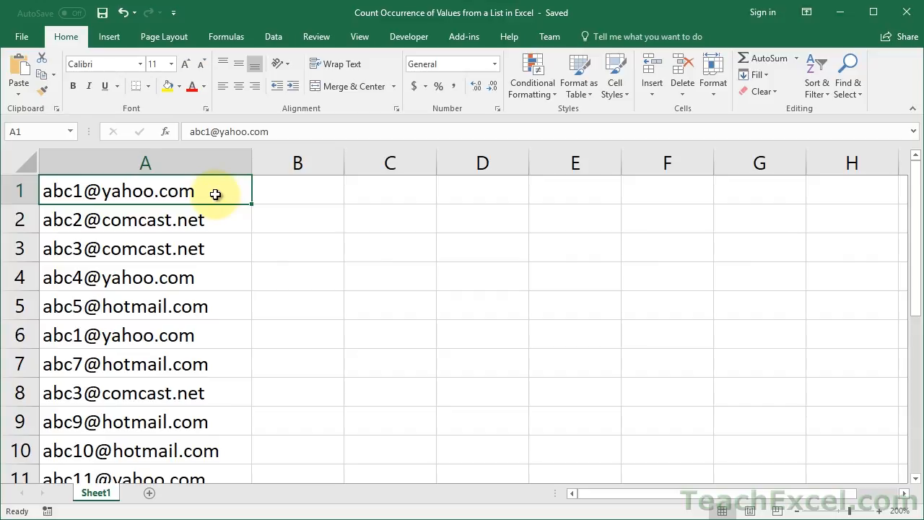
pyautogui.click(294, 194)
pyautogui.write('=countif')
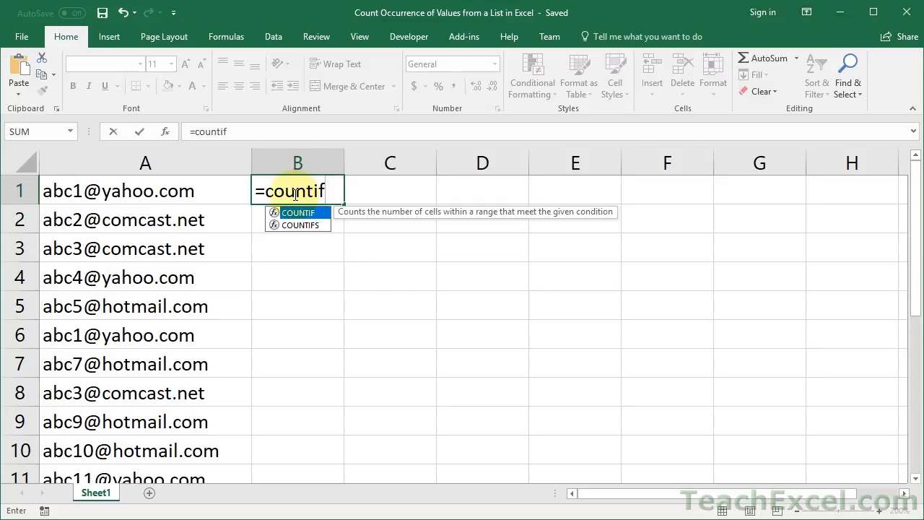
pyautogui.press('Tab')
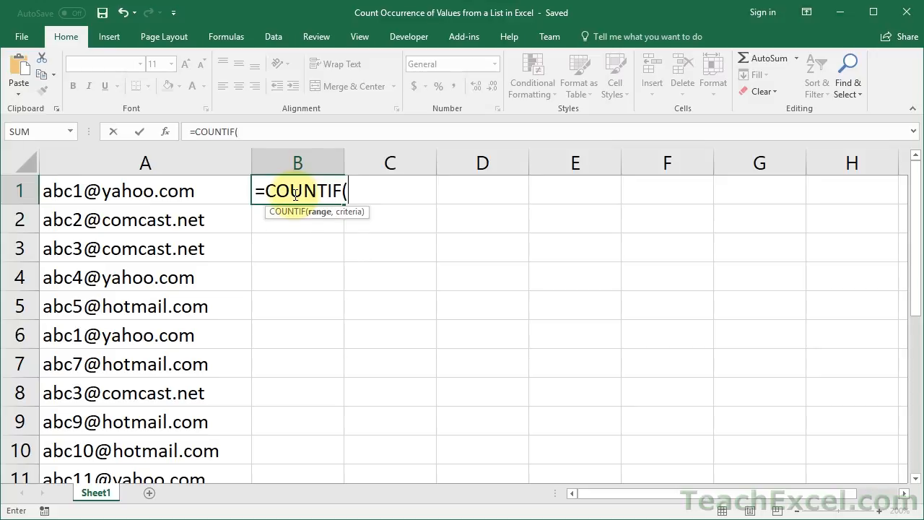
pyautogui.click(120, 156)
pyautogui.write(',')
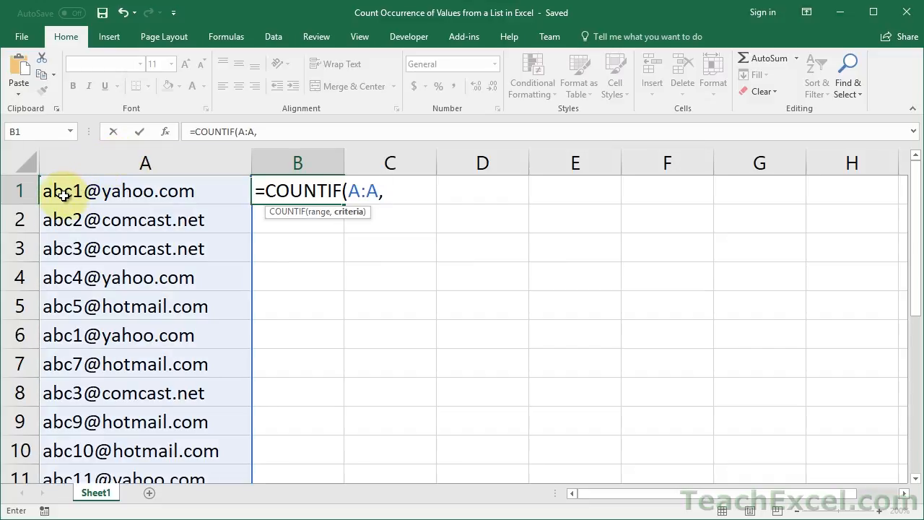
pyautogui.click(151, 193)
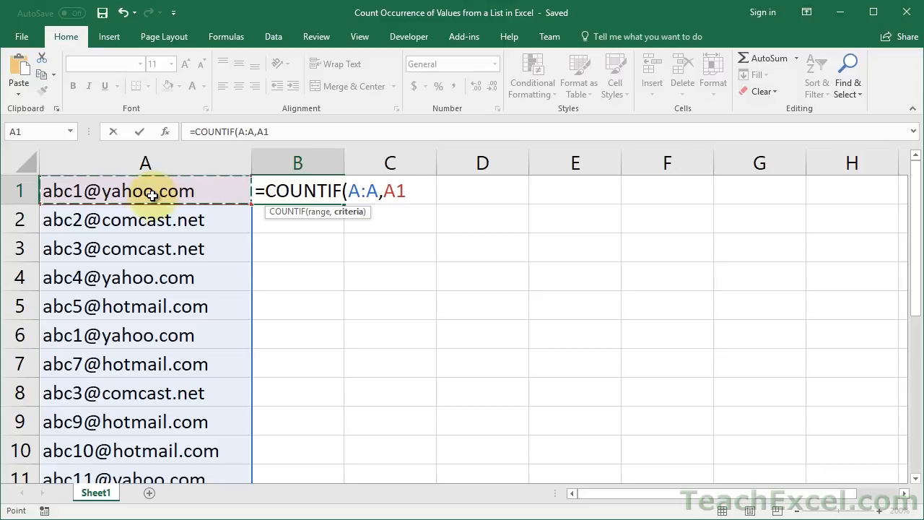
pyautogui.write(')')
pyautogui.hotkey('ctrl', 'Return')
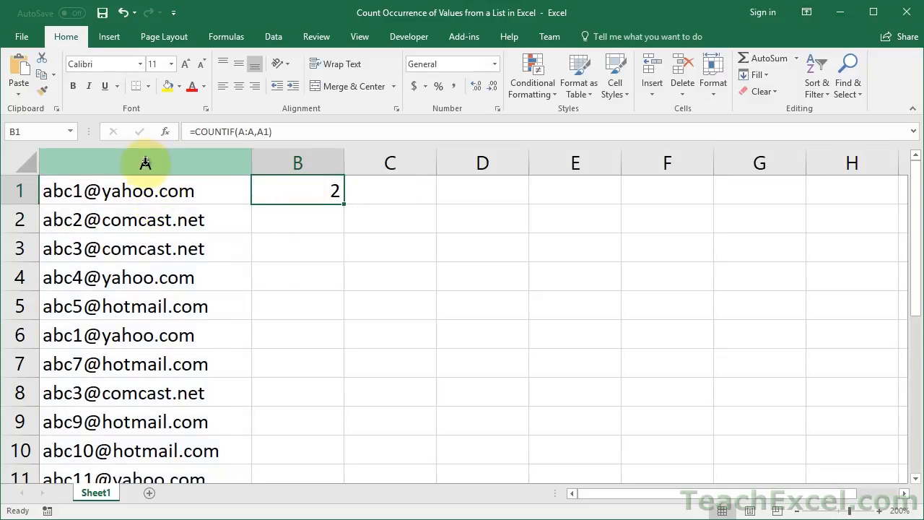
# Step: Fill the COUNTIF formula from B1 down to B20 and check the copied formulas' cell references
pyautogui.click(149, 196)
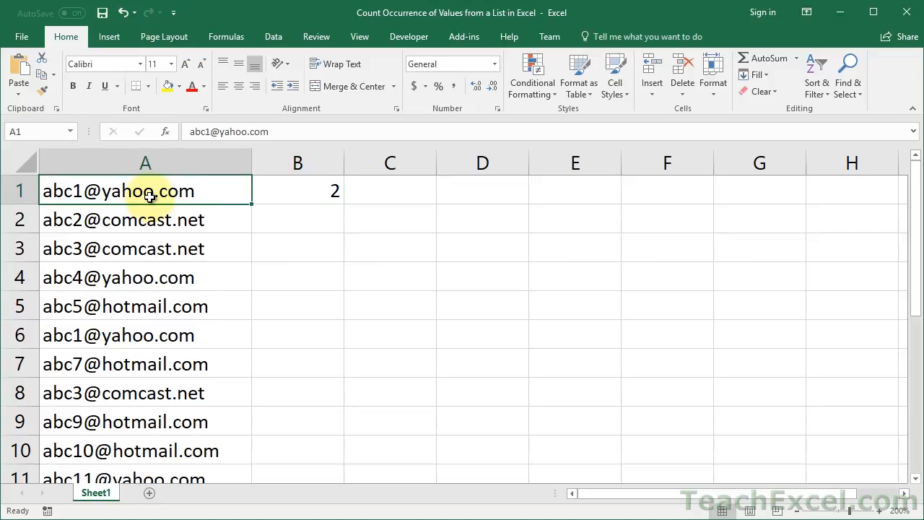
pyautogui.click(305, 191)
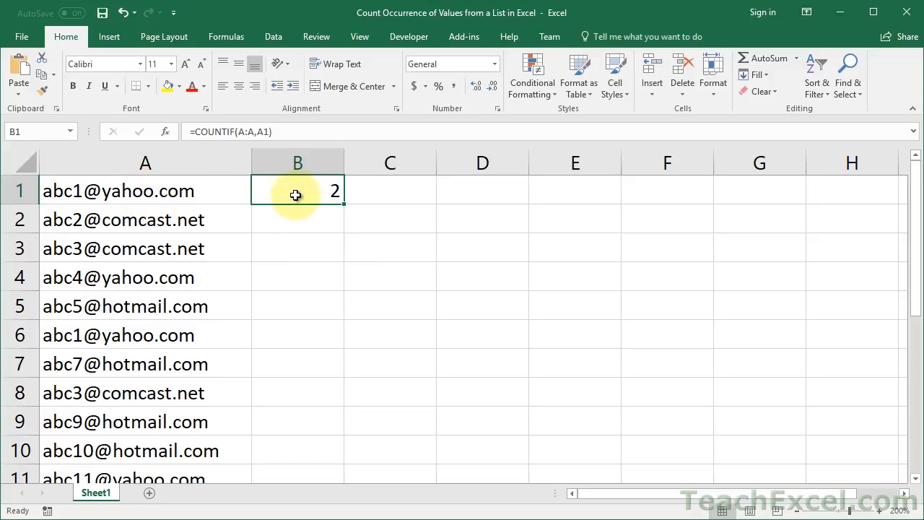
pyautogui.doubleClick(346, 205)
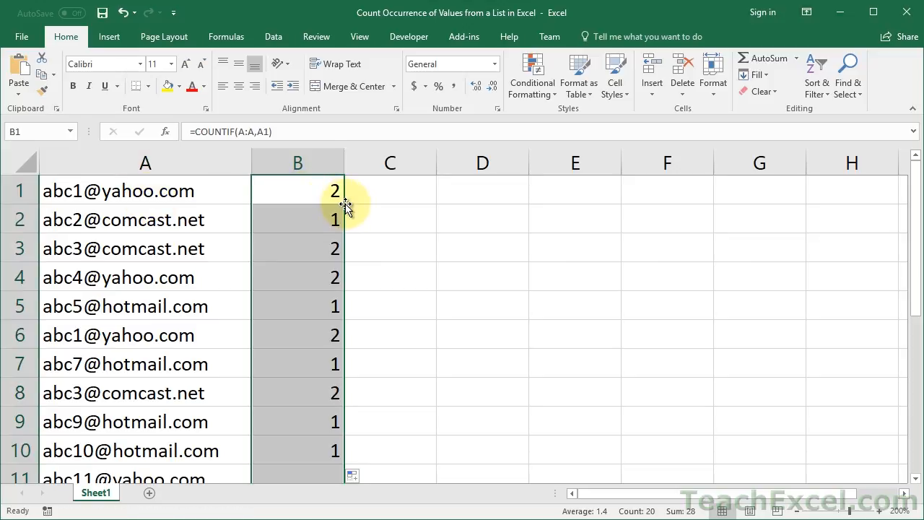
pyautogui.click(280, 211)
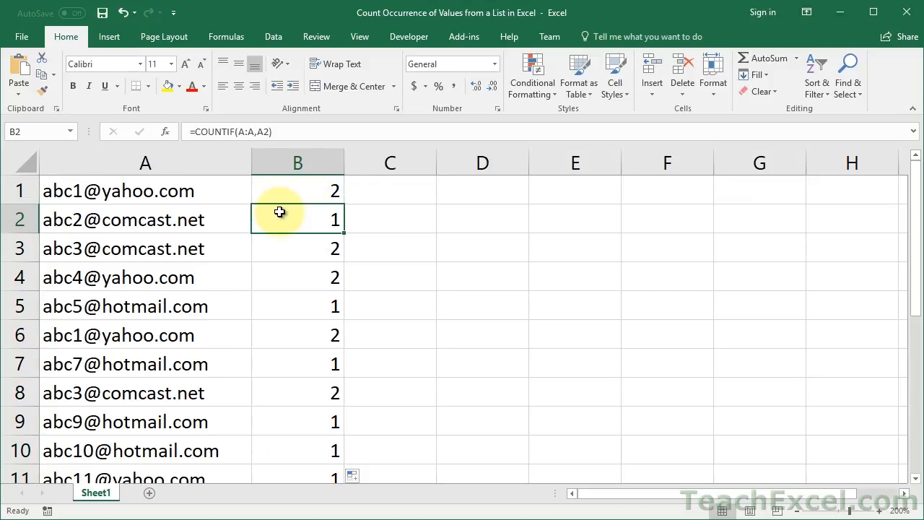
pyautogui.press('Down')
pyautogui.press('Down')
pyautogui.press('Down')
pyautogui.press('Down')
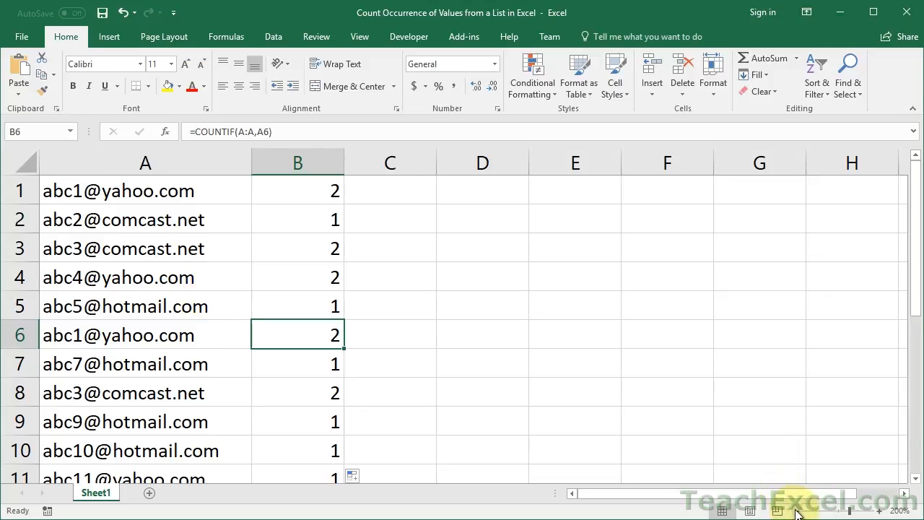
# Step: Copy the email list in A1:A20 and paste it into column D starting at D1
pyautogui.scroll(-4, 798, 513)
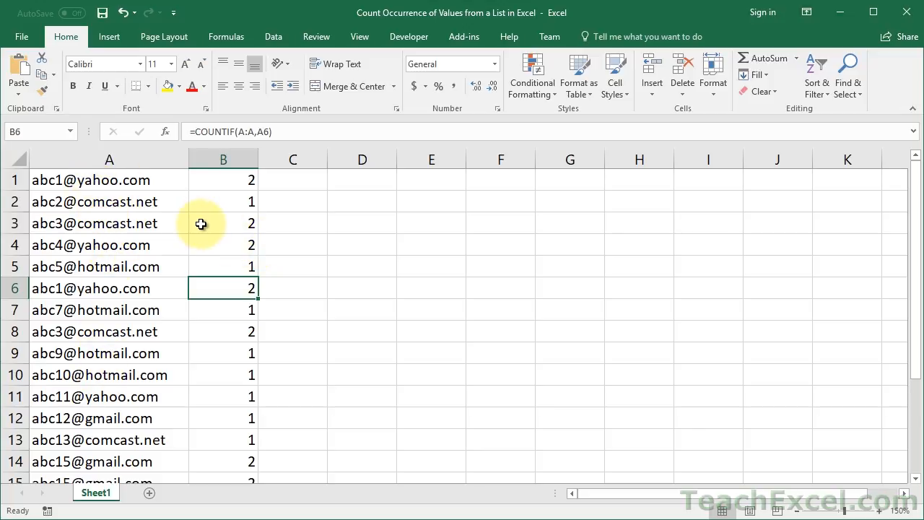
pyautogui.click(130, 183)
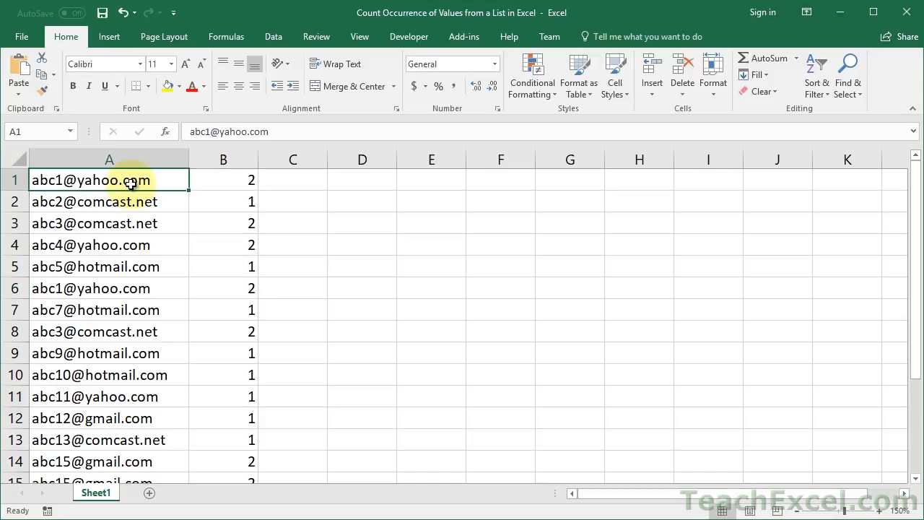
pyautogui.hotkey('ctrl', 'shift', 'Down')
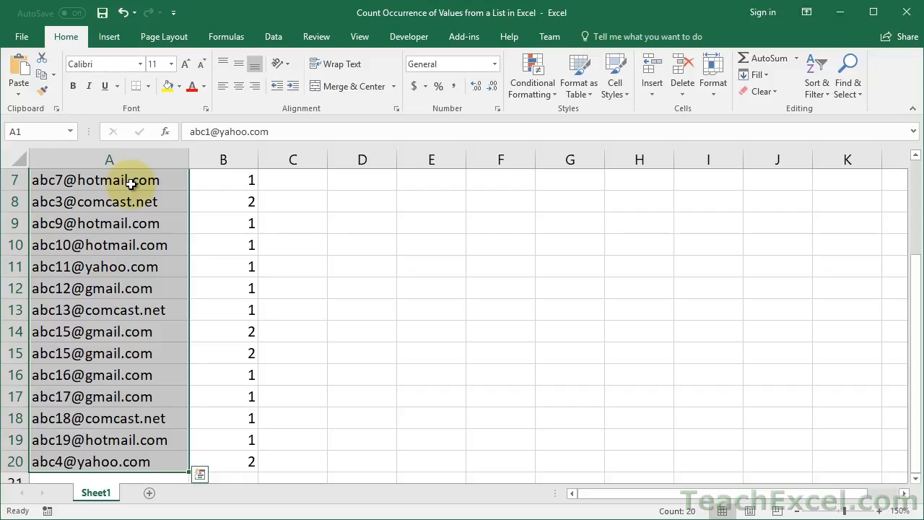
pyautogui.scroll(2, 130, 184)
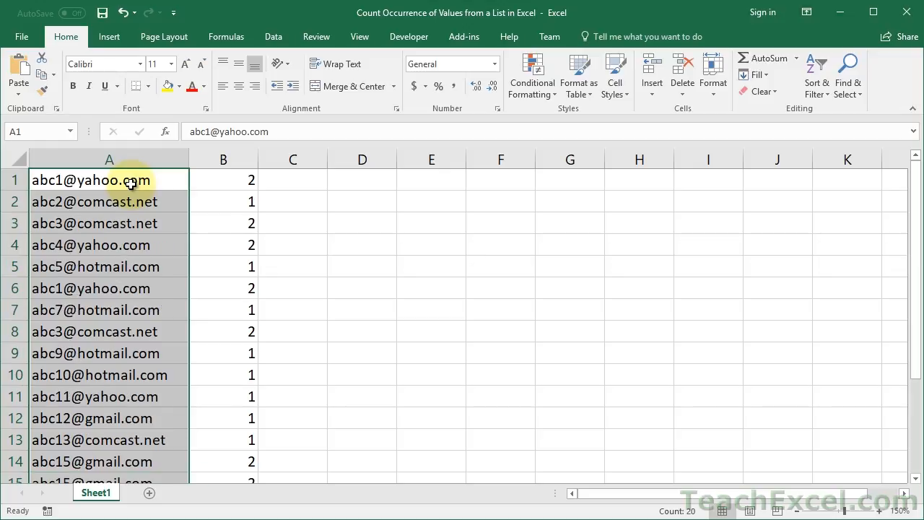
pyautogui.hotkey('ctrl', 'c')
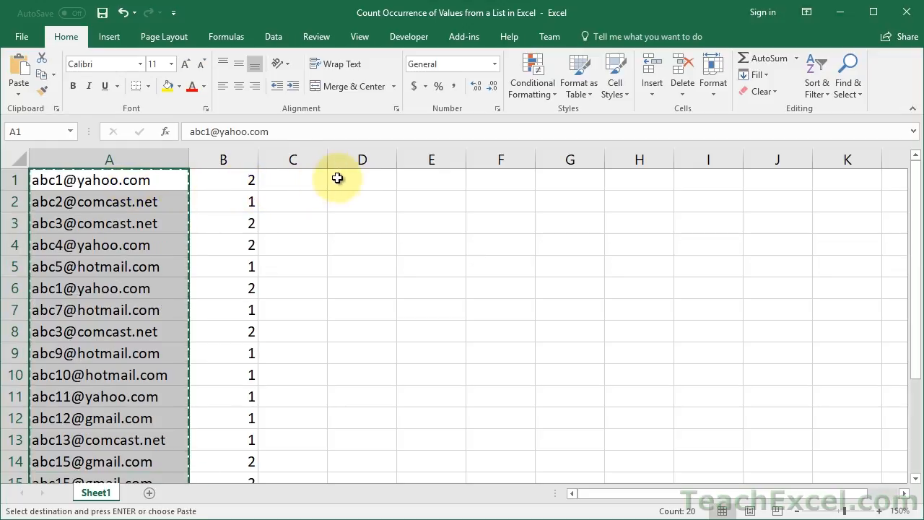
pyautogui.click(359, 181)
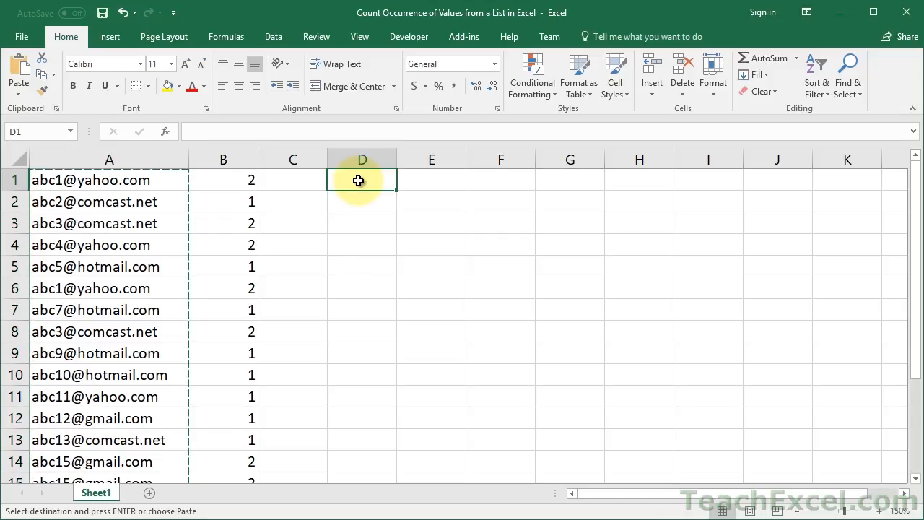
pyautogui.hotkey('ctrl', 'v')
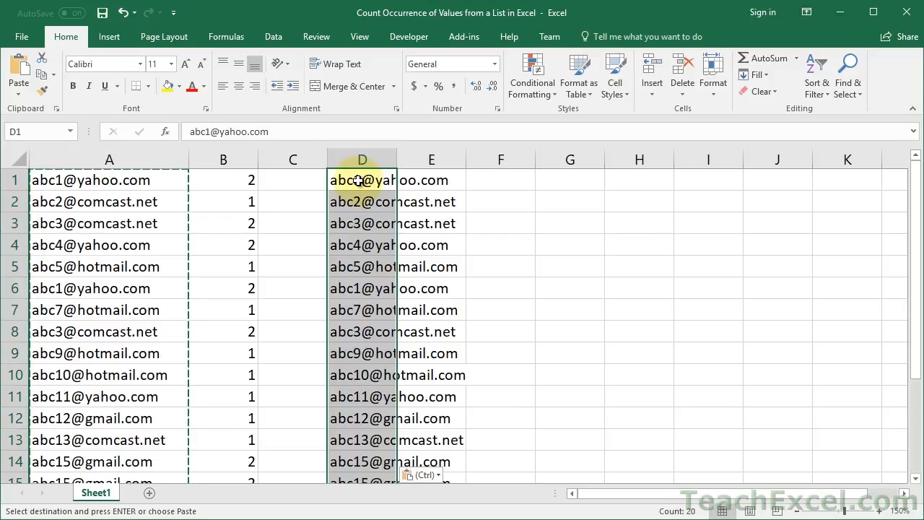
pyautogui.press('Escape')
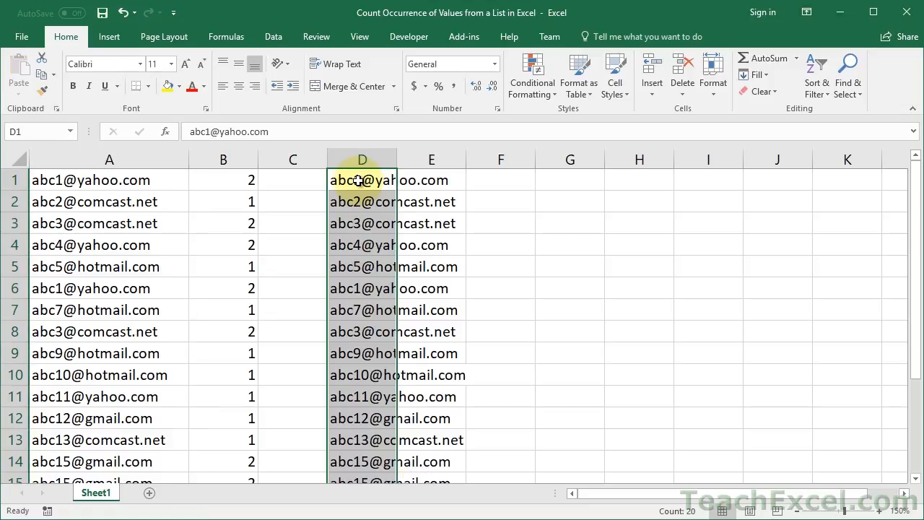
# Step: Remove the duplicate values from the copied list in D1:D20, treating the data as having no headers
pyautogui.click(358, 181)
pyautogui.hotkey('ctrl', 'shift', 'Down')
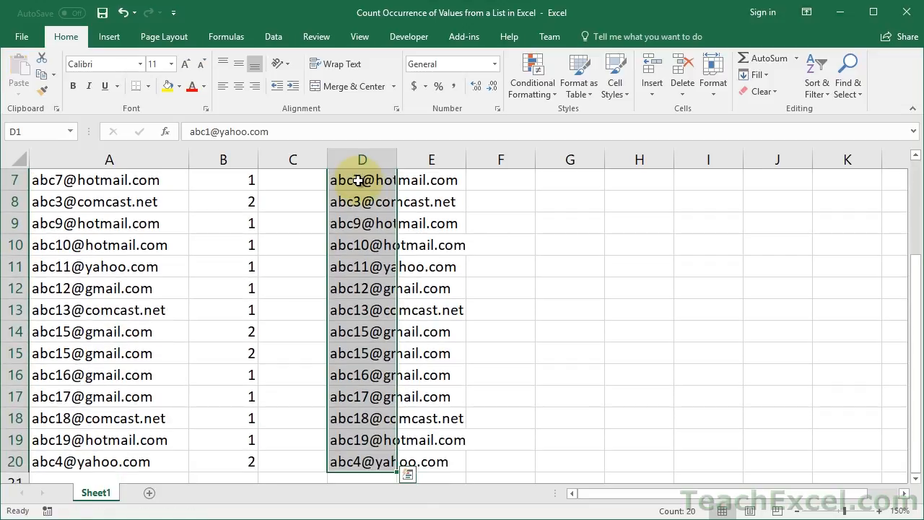
pyautogui.scroll(2, 359, 181)
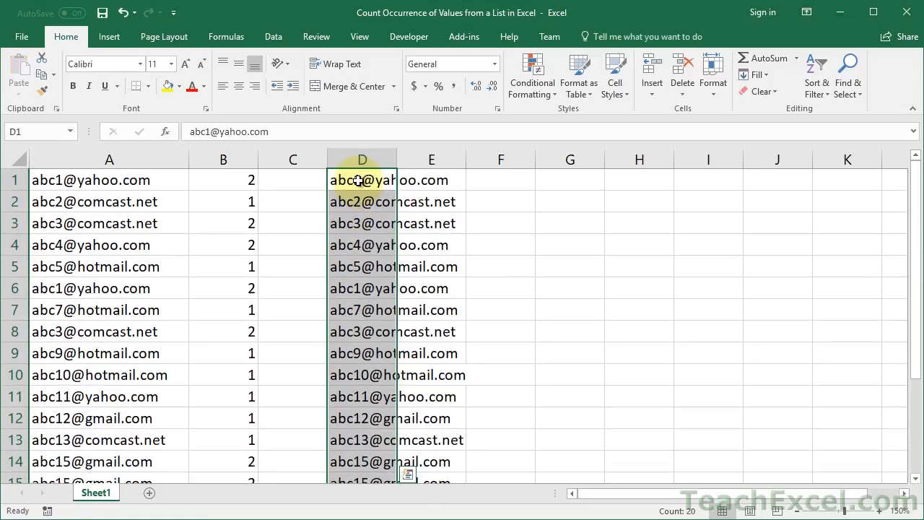
pyautogui.click(268, 34)
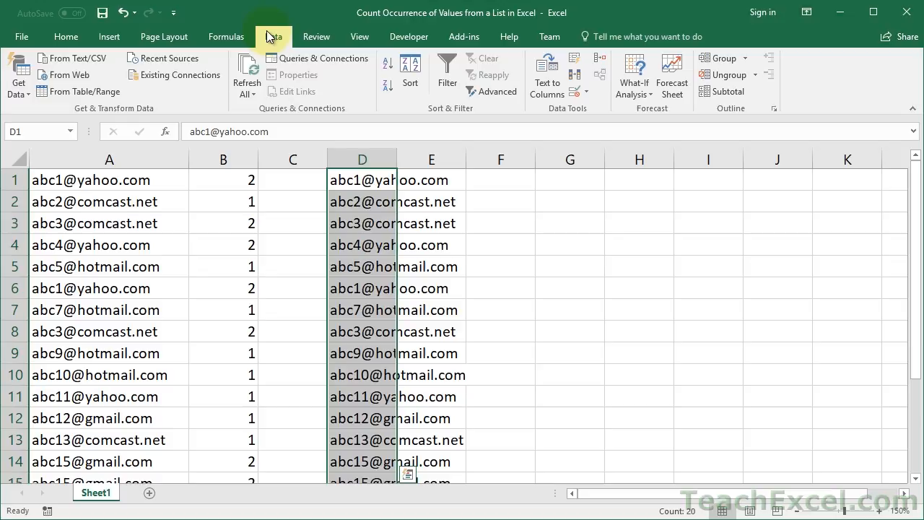
pyautogui.click(574, 76)
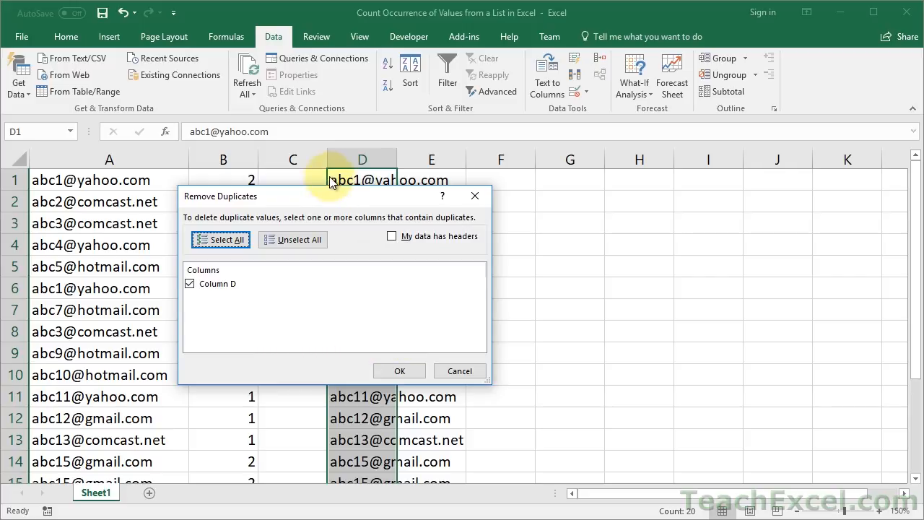
pyautogui.moveTo(332, 196); pyautogui.dragTo(601, 171)
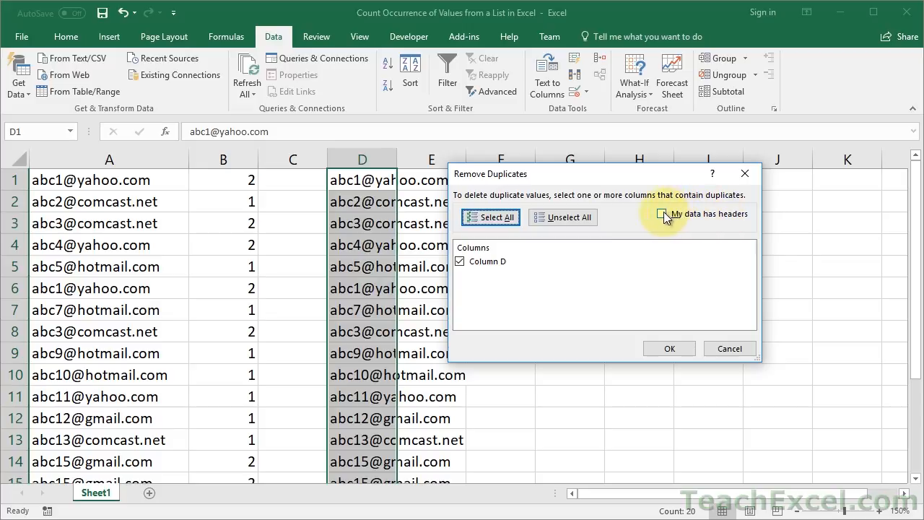
pyautogui.click(659, 351)
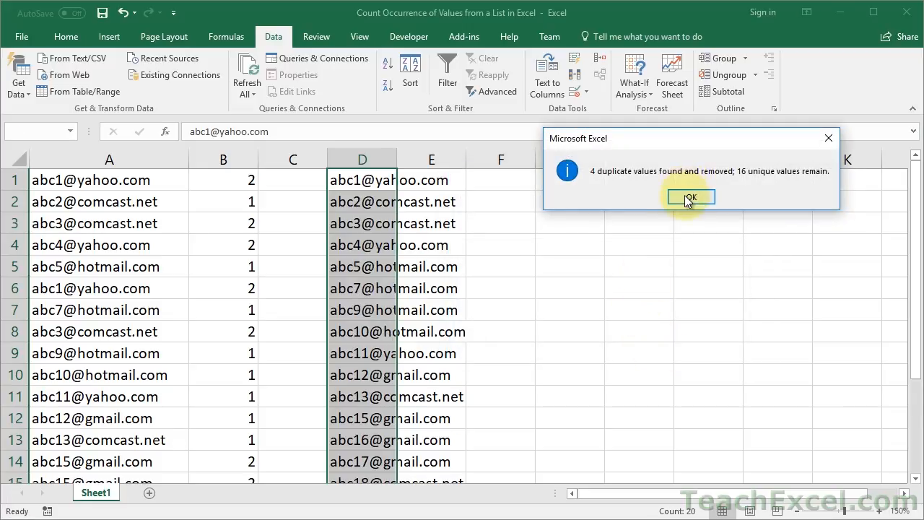
pyautogui.click(689, 197)
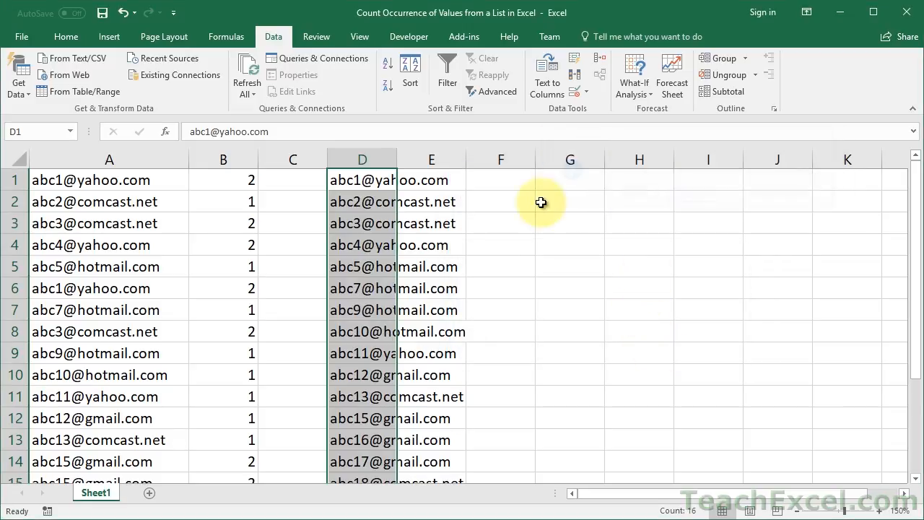
# Step: Check where the unique list ends and auto-fit column D to its contents
pyautogui.click(379, 182)
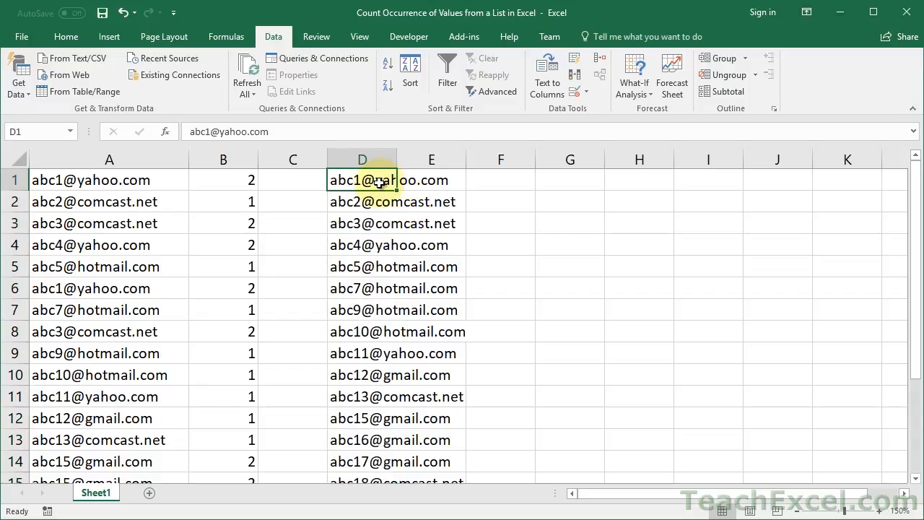
pyautogui.hotkey('ctrl', 'Down')
pyautogui.scroll(-3, 368, 180)
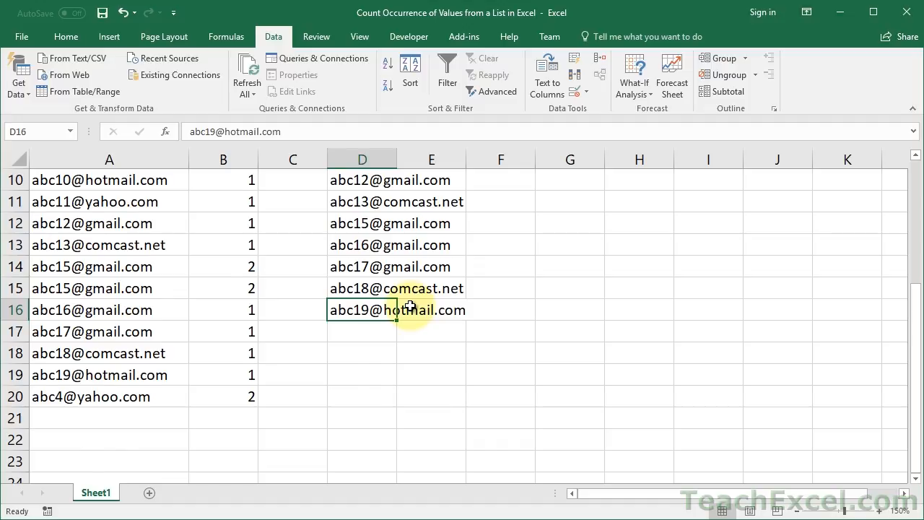
pyautogui.hotkey('ctrl', 'Up')
pyautogui.doubleClick(397, 159)
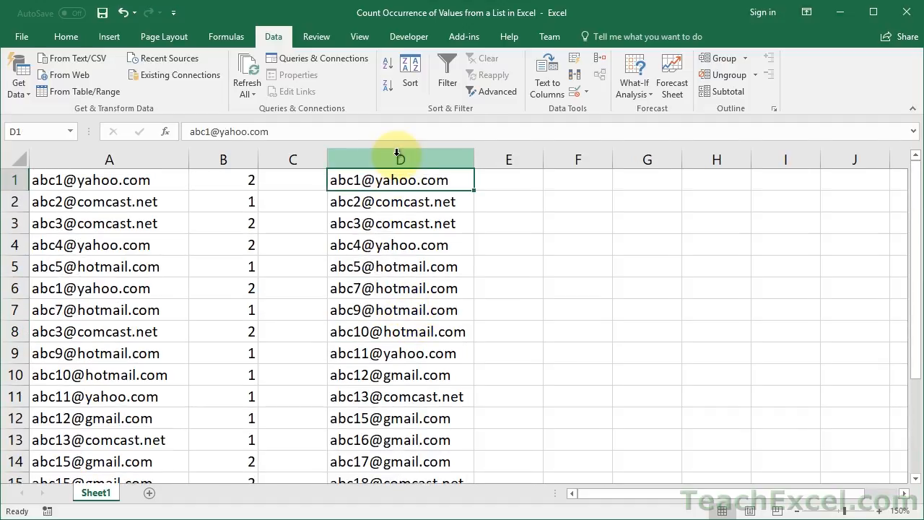
# Step: Enter =COUNTIF(A:A,D1) in E1 and fill the formula down beside the whole duplicate-free list
pyautogui.click(517, 179)
pyautogui.write('=countif')
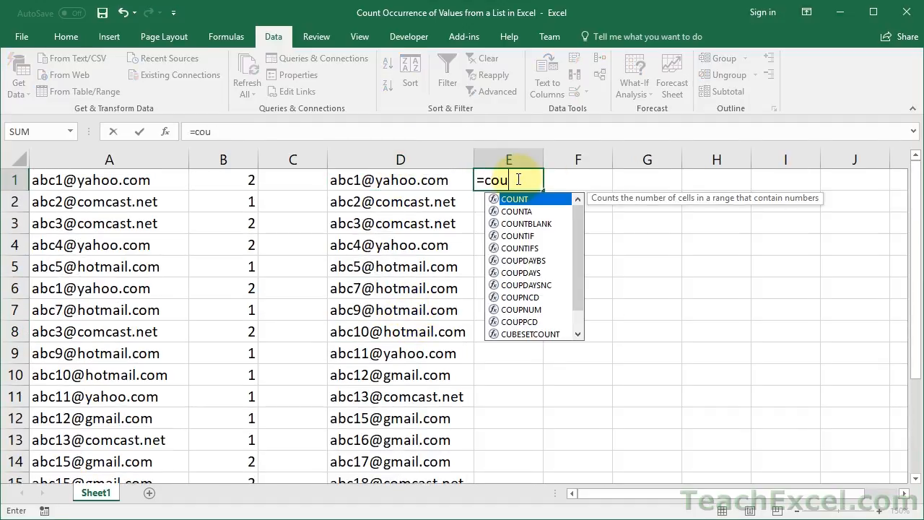
pyautogui.press('Tab')
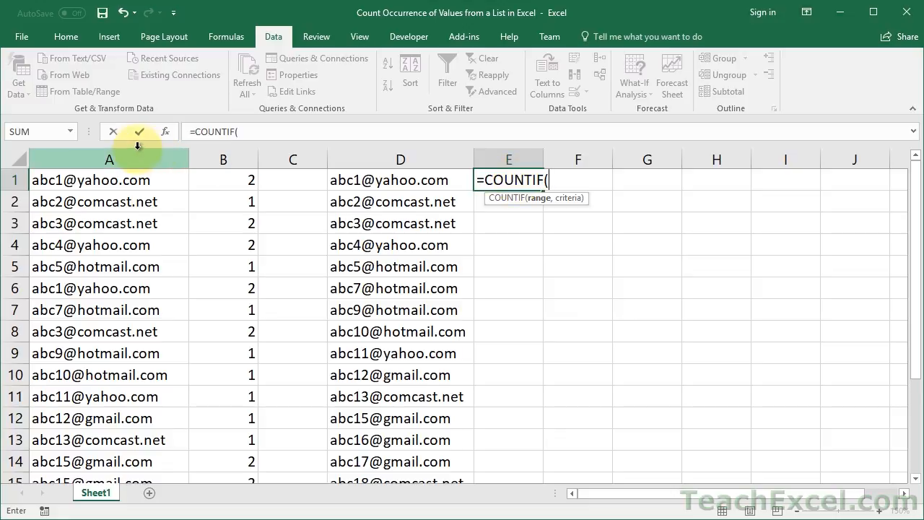
pyautogui.click(107, 157)
pyautogui.write(',')
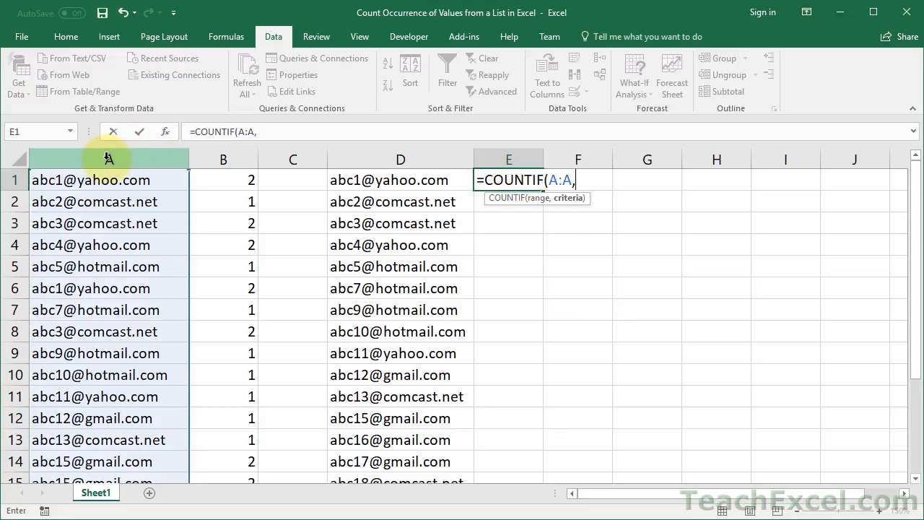
pyautogui.click(419, 183)
pyautogui.write(')')
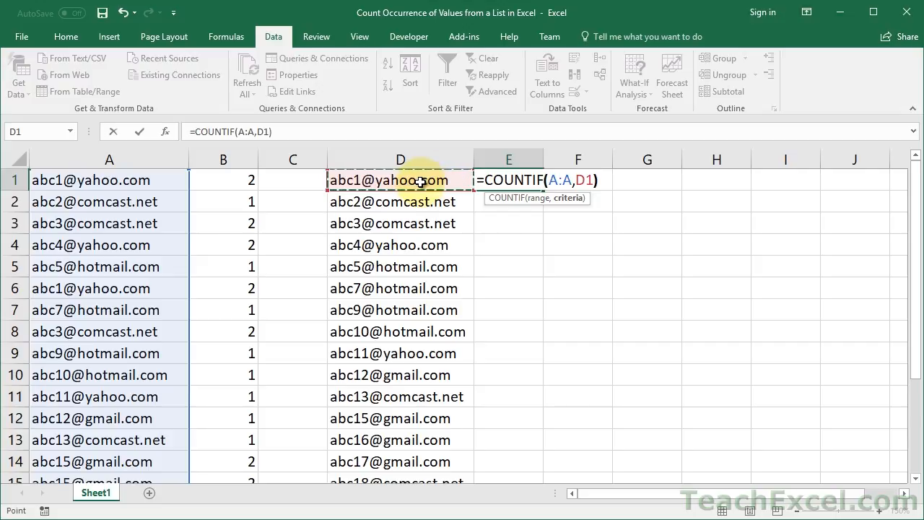
pyautogui.hotkey('ctrl', 'Return')
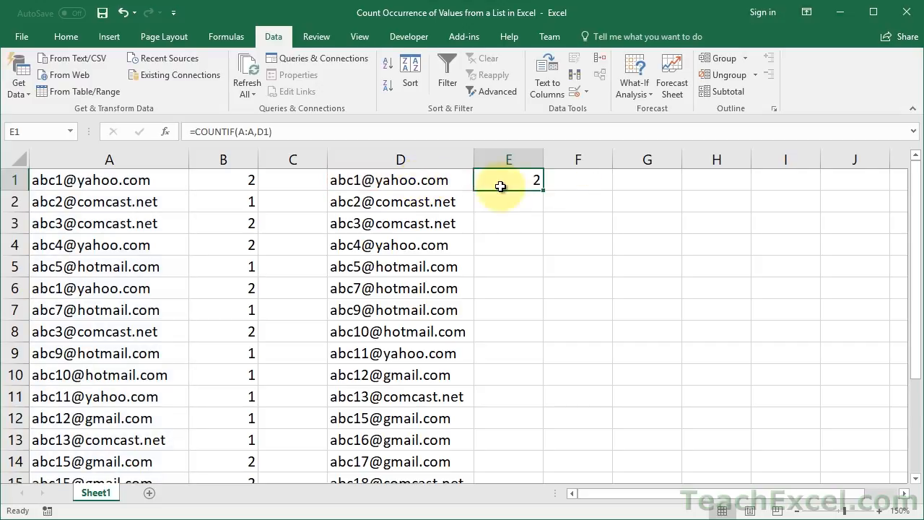
pyautogui.doubleClick(542, 189)
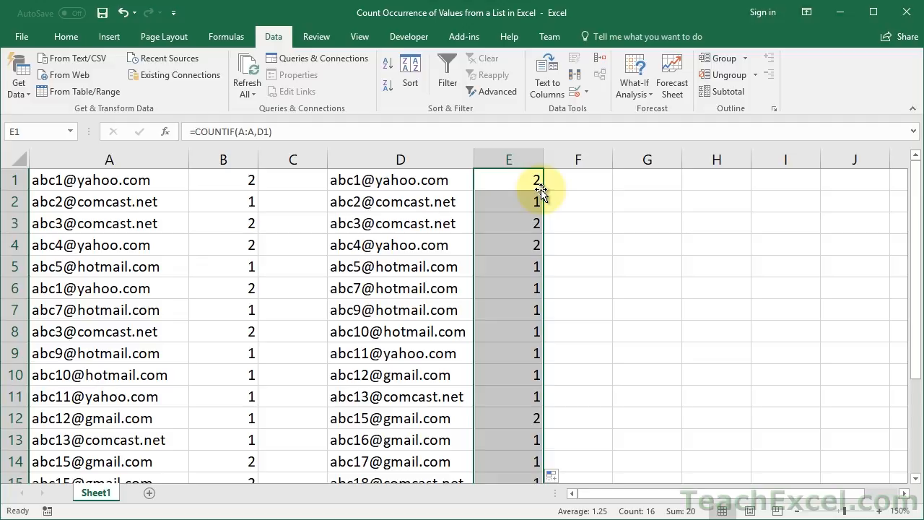
# Step: Sort the duplicate-free list by the counts in column E from largest to smallest
pyautogui.click(499, 182)
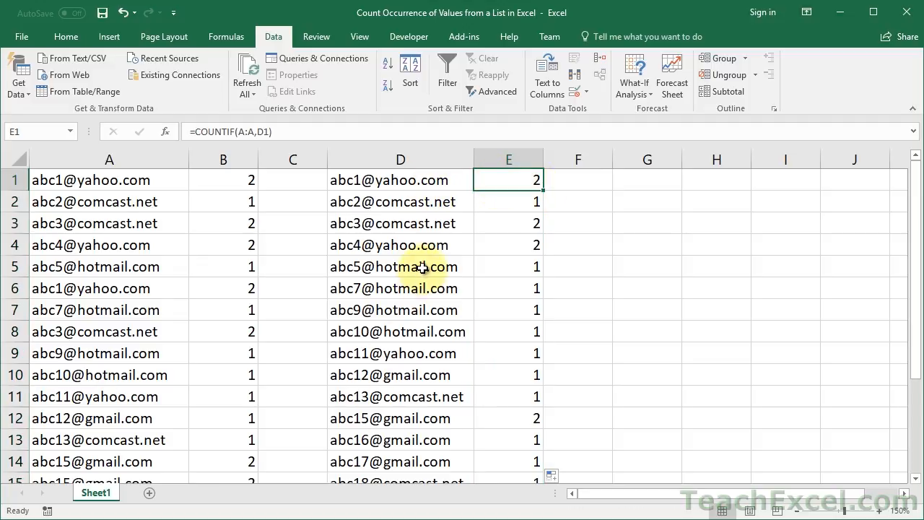
pyautogui.rightClick(492, 185)
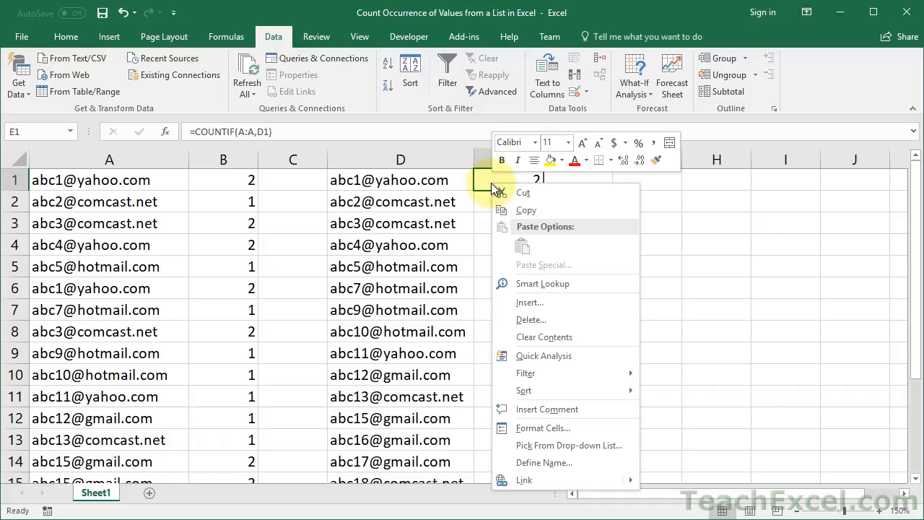
pyautogui.moveTo(570, 388)
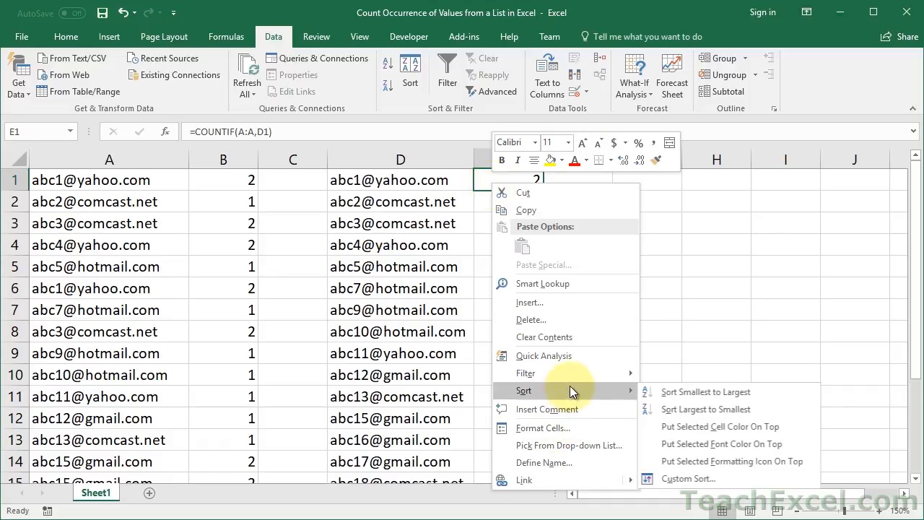
pyautogui.click(682, 410)
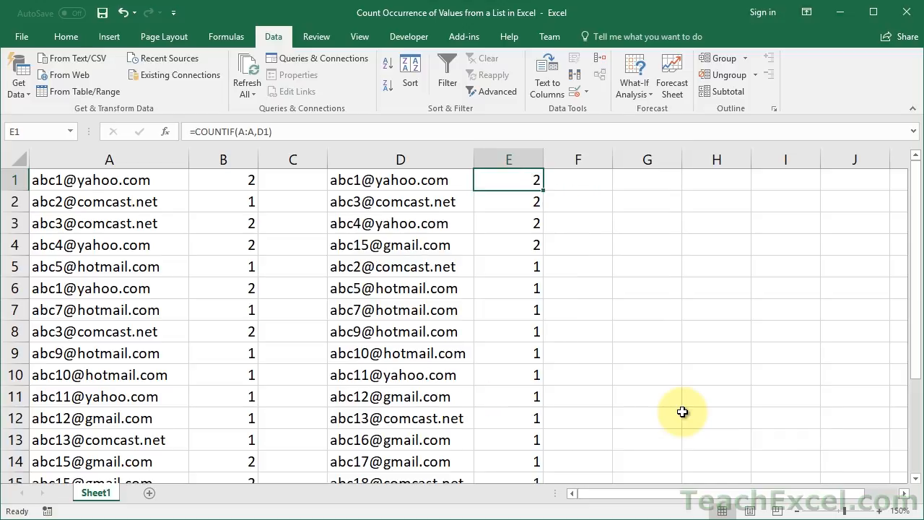
# Step: Review the sorted email addresses in column D together with their counts in column E
pyautogui.moveTo(377, 155); pyautogui.dragTo(504, 154)
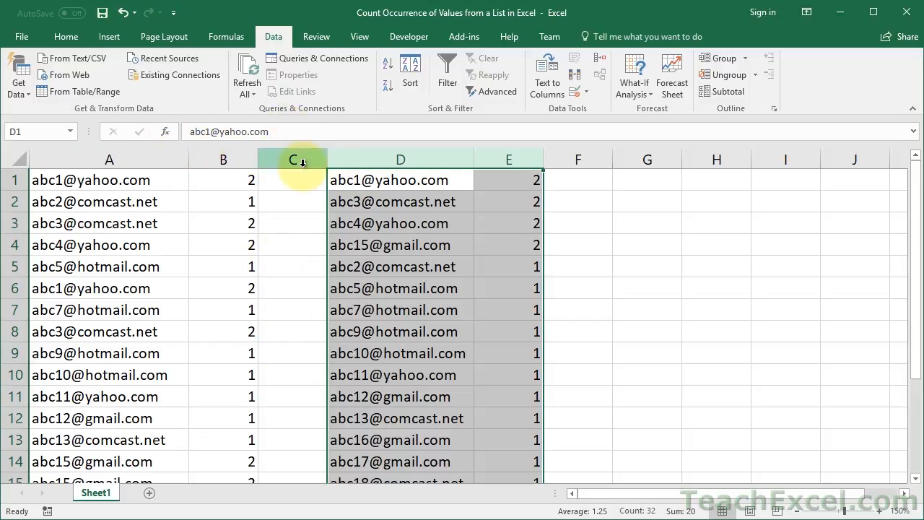
pyautogui.click(445, 180)
pyautogui.click(495, 184)
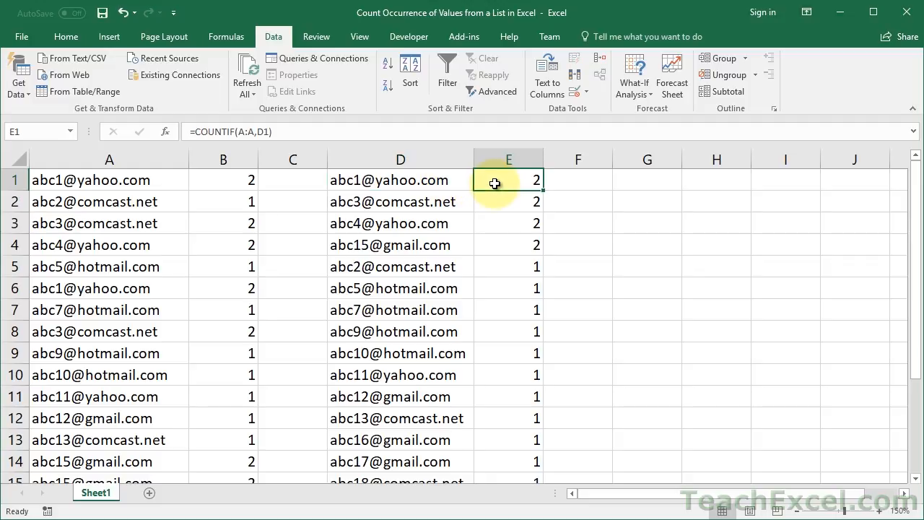
pyautogui.press('Left')
pyautogui.press('Down')
pyautogui.press('Down')
pyautogui.press('Down')
pyautogui.press('Down')
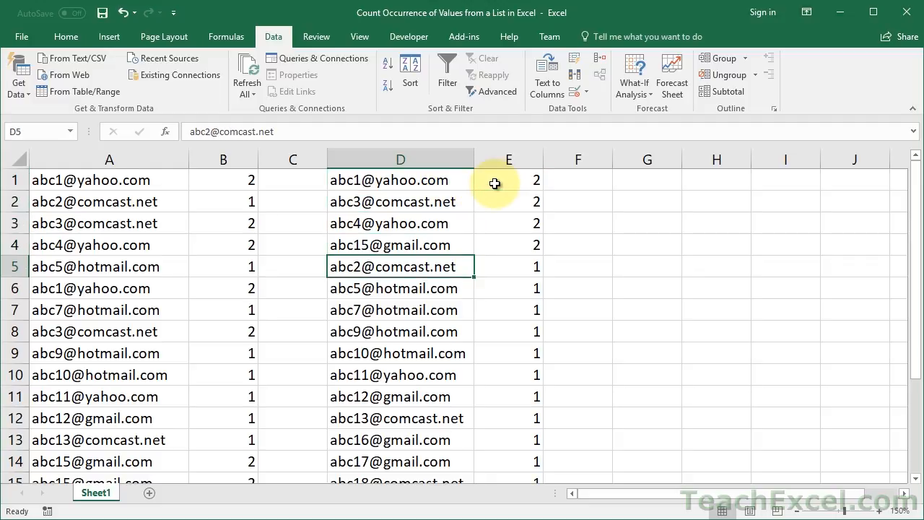
pyautogui.press('Up')
pyautogui.press('Up')
pyautogui.press('Up')
pyautogui.press('Up')
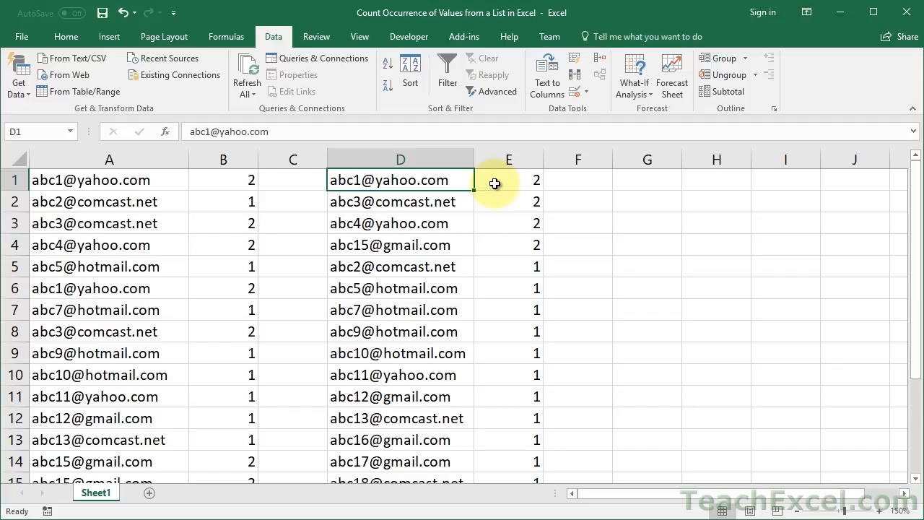
# Step: Compare the starts of the original and duplicate-free lists and inspect the range and criteria references of the formula in E1
pyautogui.click(61, 182)
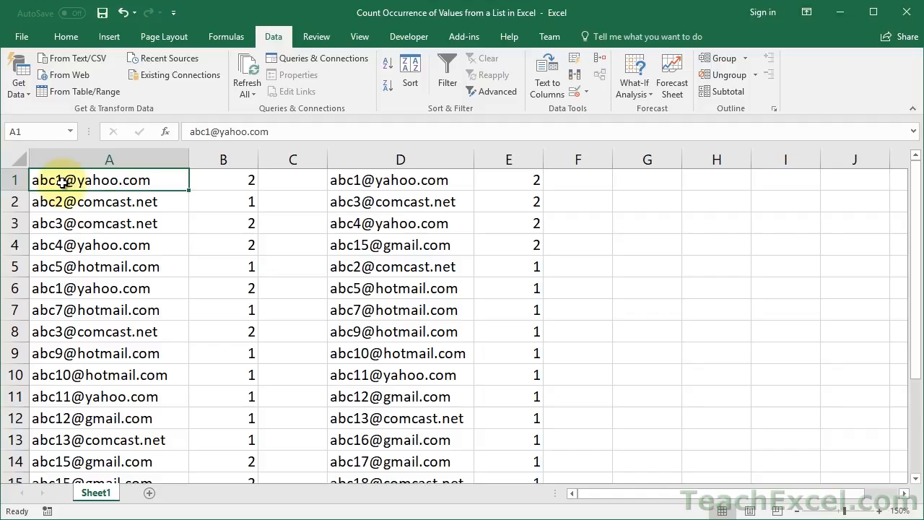
pyautogui.click(393, 179)
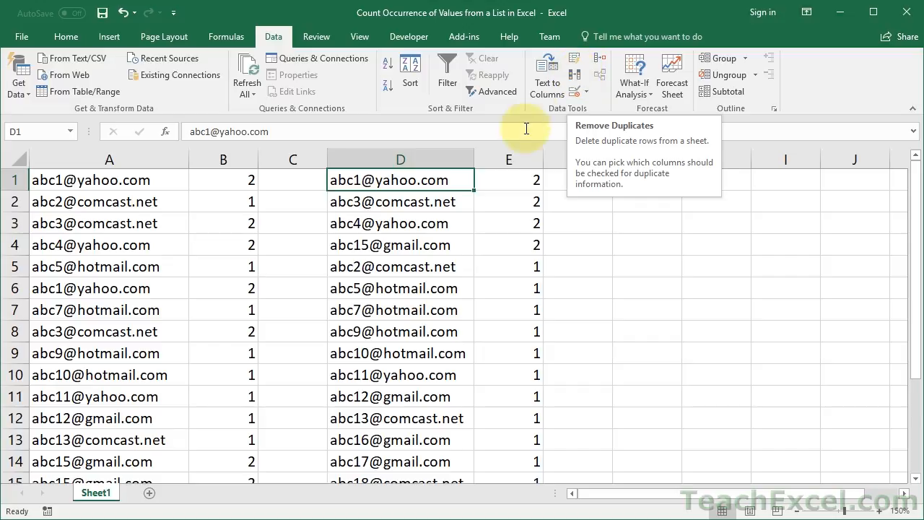
pyautogui.doubleClick(496, 180)
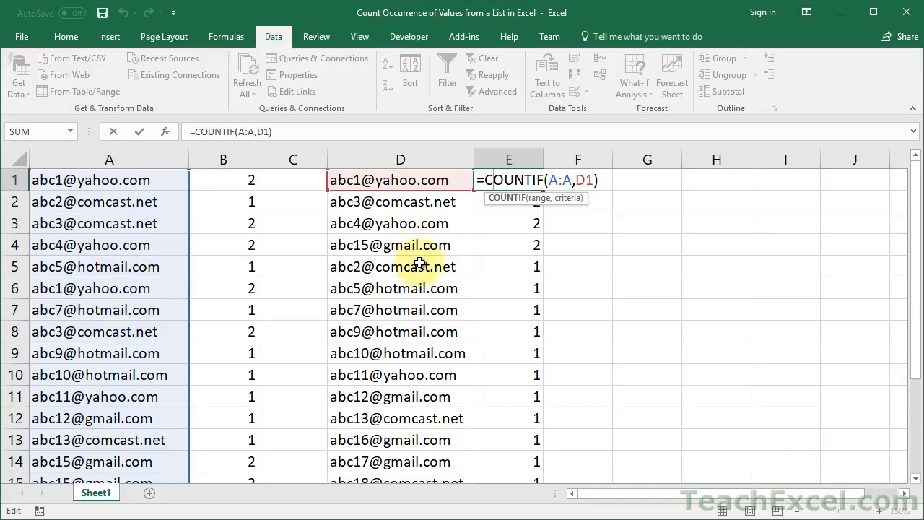
pyautogui.hotkey('ctrl', 'Return')
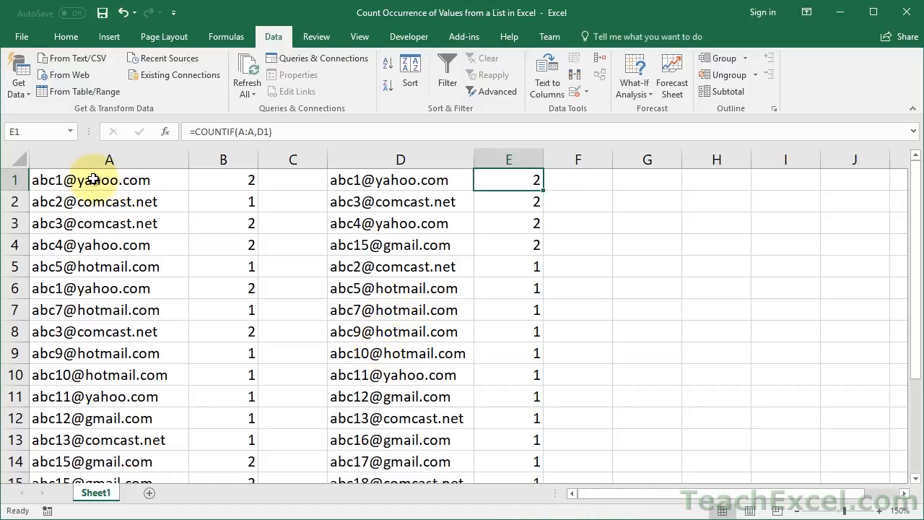
# Step: Insert a blank row above row 1 and enter the bold header "Email" in A1
pyautogui.rightClick(12, 179)
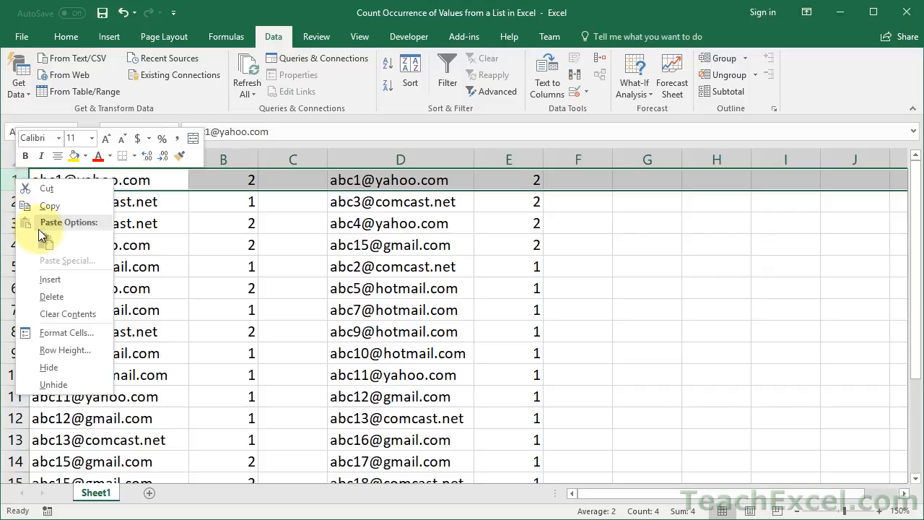
pyautogui.click(66, 281)
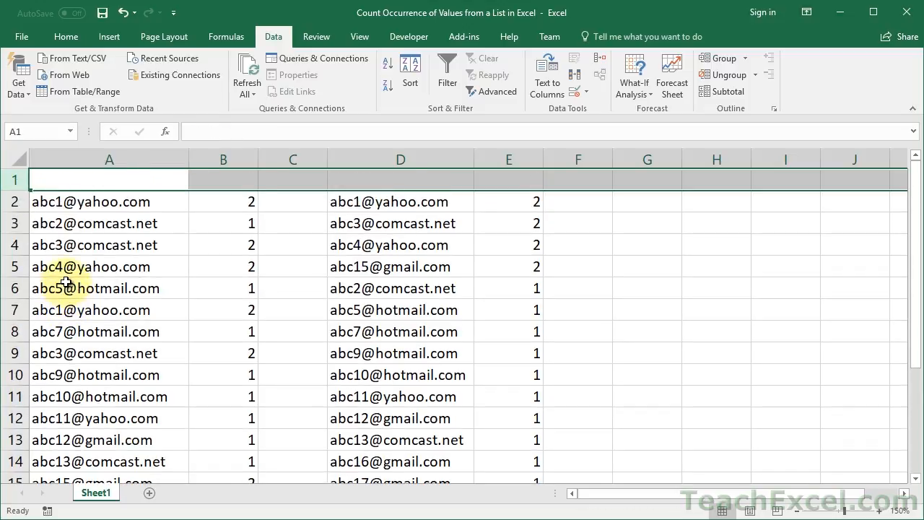
pyautogui.click(115, 181)
pyautogui.write('Email')
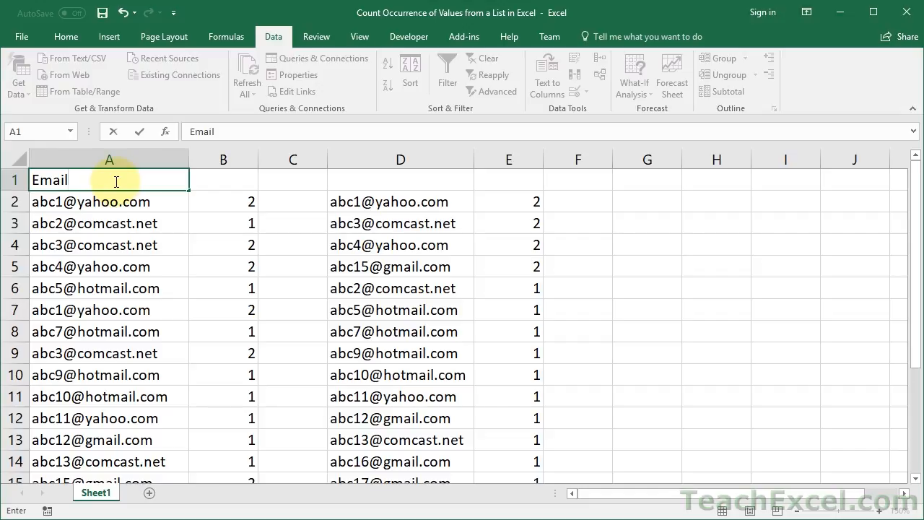
pyautogui.hotkey('ctrl', 'Return')
pyautogui.hotkey('ctrl', 'b')
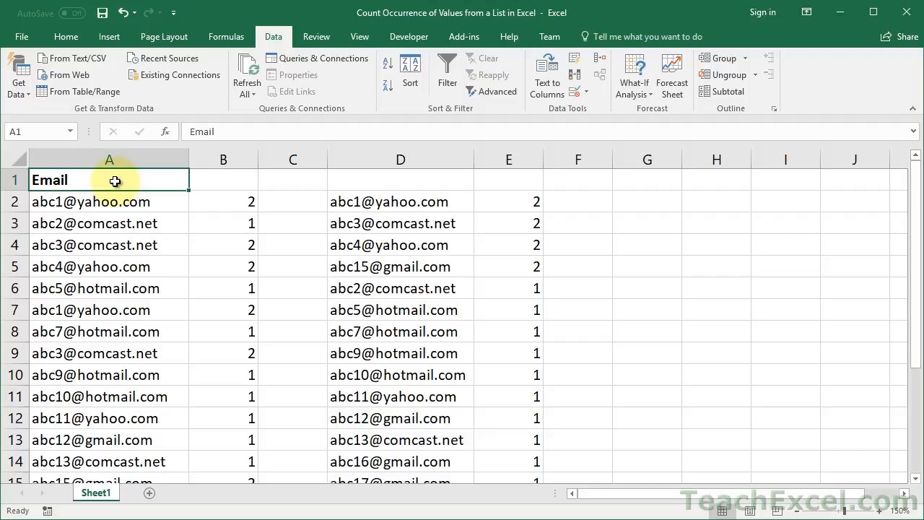
# Step: Create a PivotTable from the email list in A1:A21 on a new worksheet
pyautogui.hotkey('ctrl', 'shift', 'Down')
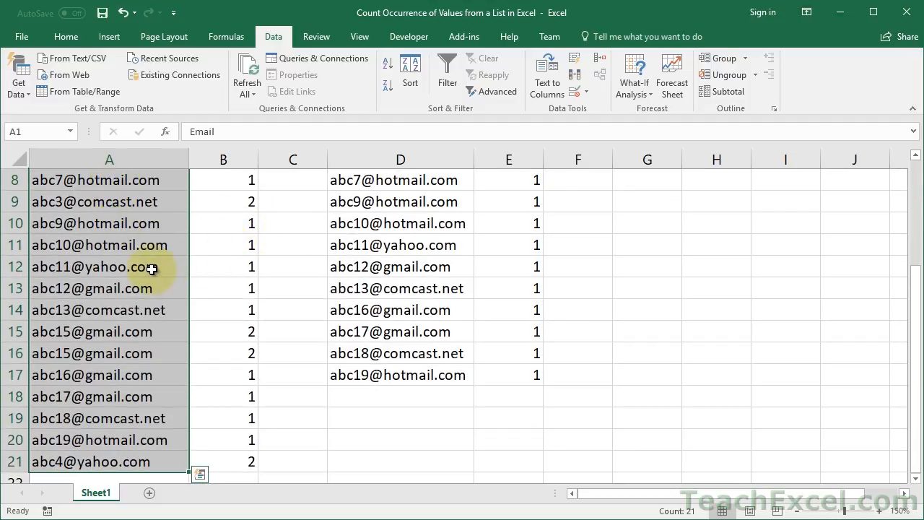
pyautogui.scroll(3, 152, 269)
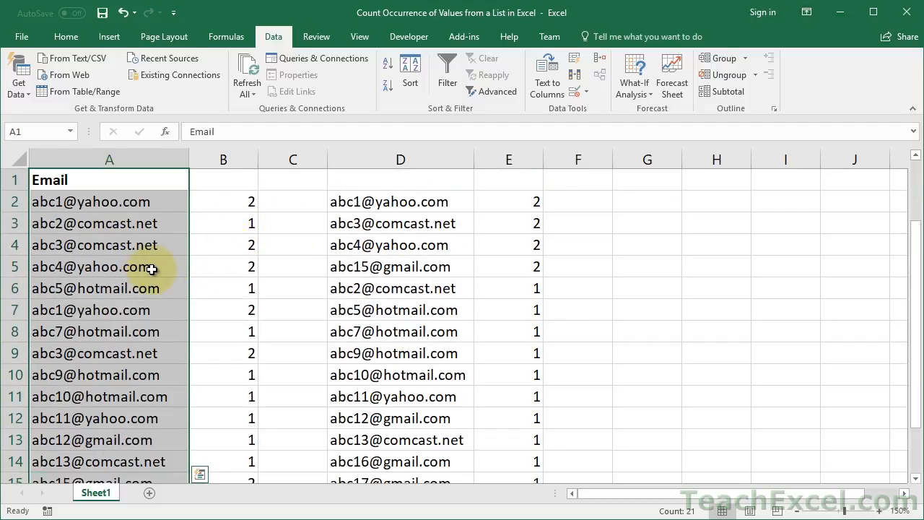
pyautogui.click(108, 38)
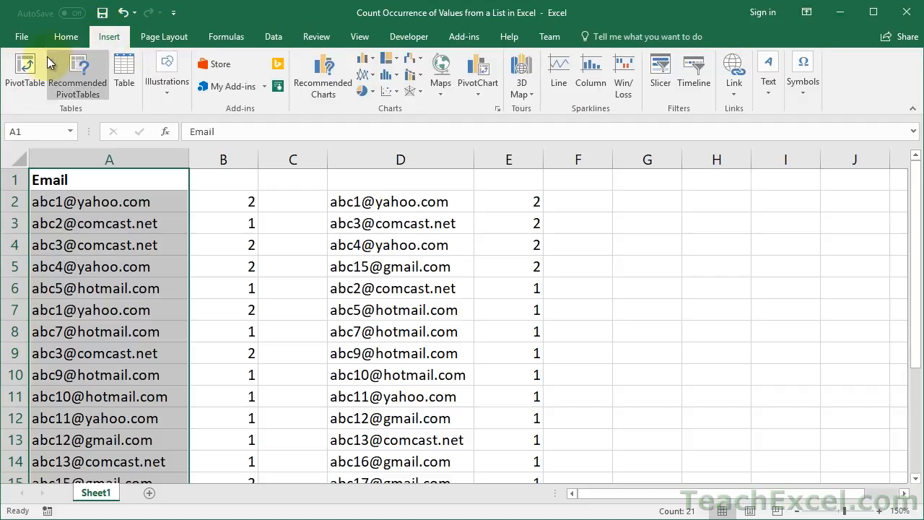
pyautogui.click(25, 65)
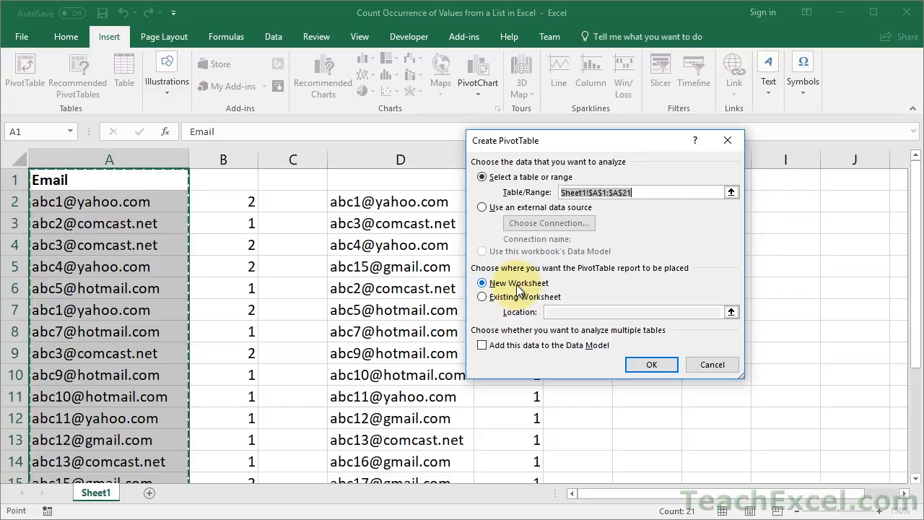
pyautogui.click(637, 366)
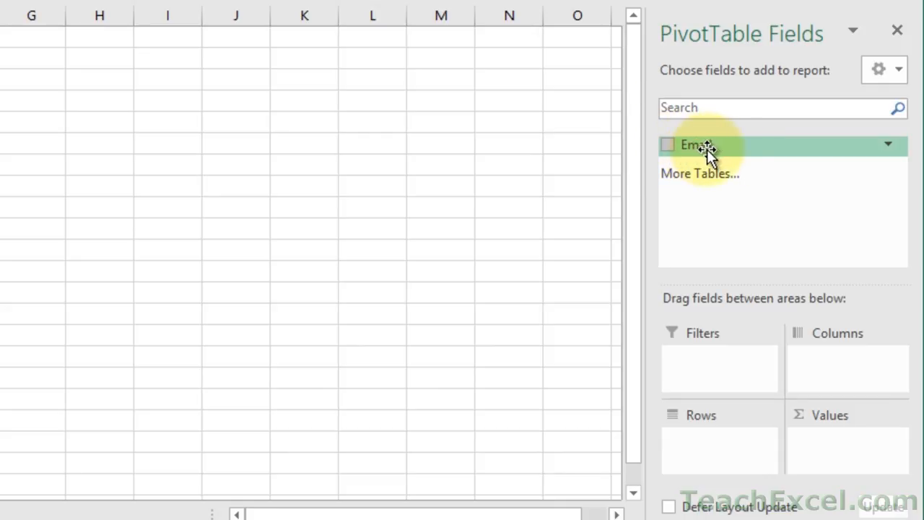
# Step: Add the Email field to both the Rows and the Values areas of the PivotTable to count each address
pyautogui.click(667, 146)
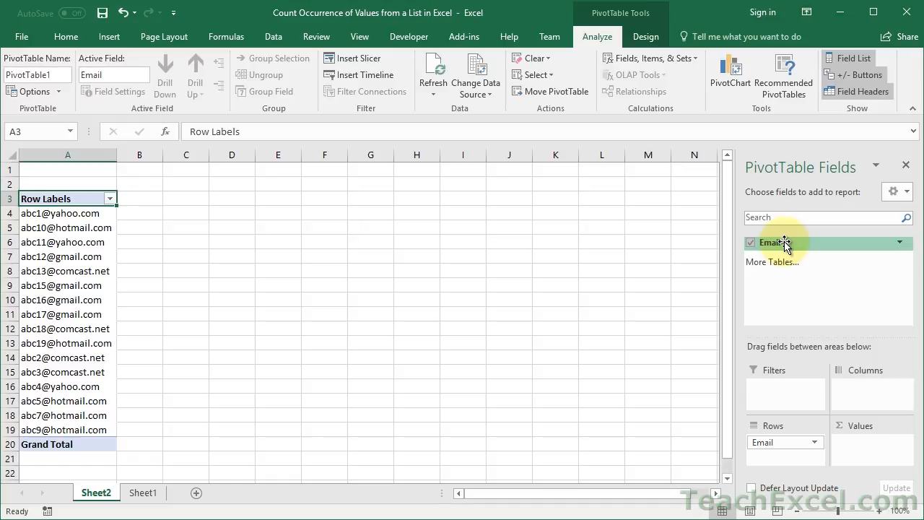
pyautogui.moveTo(785, 243); pyautogui.dragTo(861, 448)
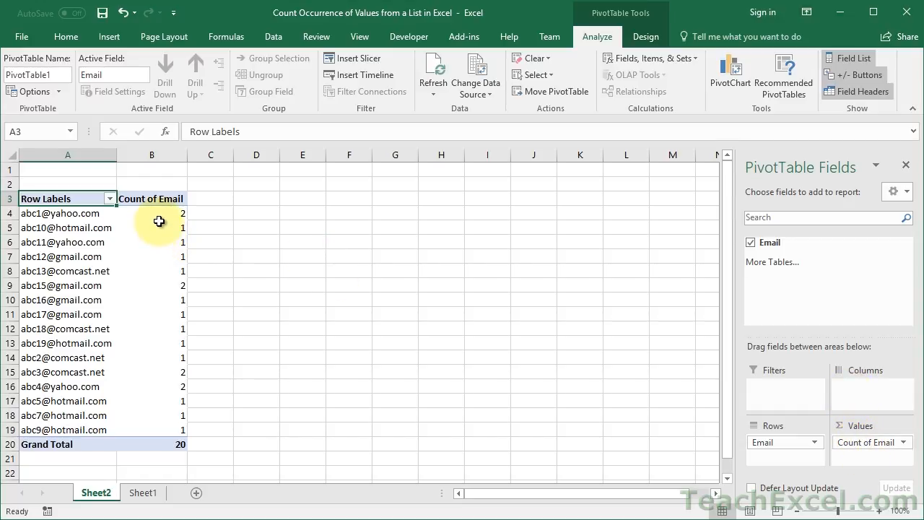
pyautogui.moveTo(158, 220)
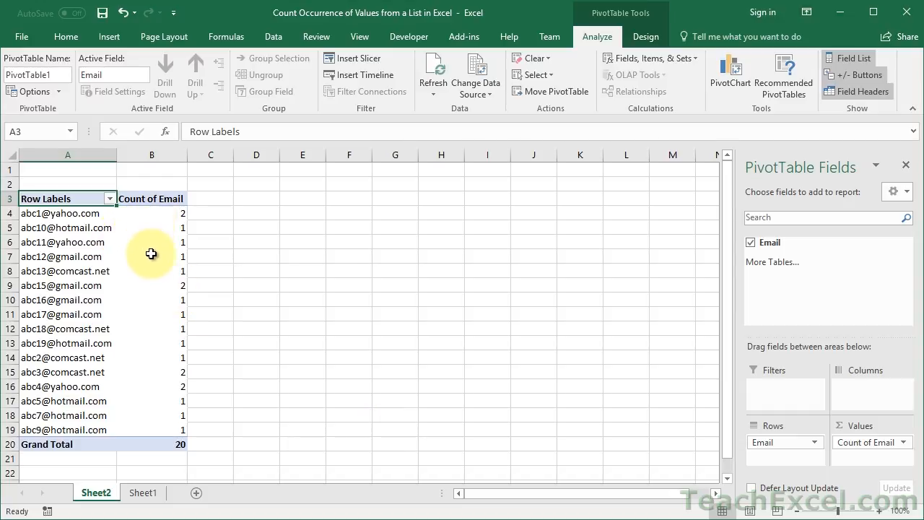
pyautogui.moveTo(153, 293)
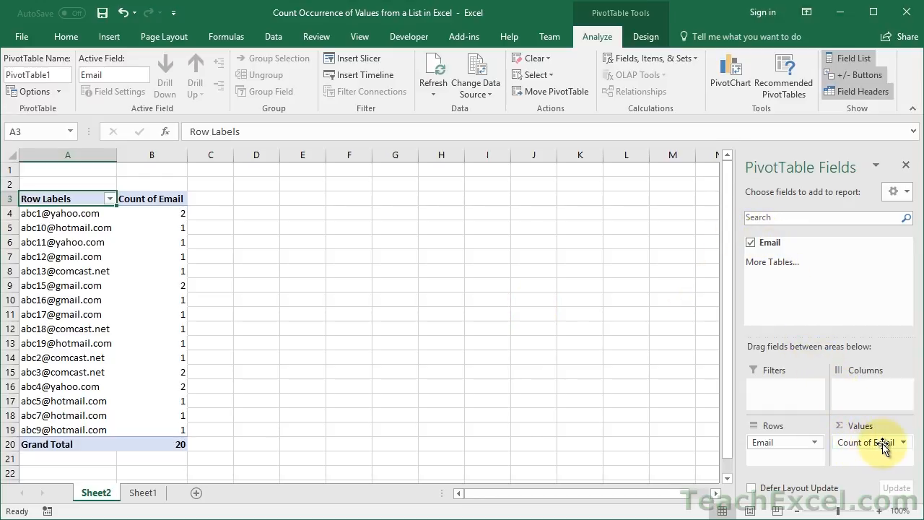
# Step: Check which calculation summarizes the Count of Email field in its value field settings, keeping Count
pyautogui.click(907, 446)
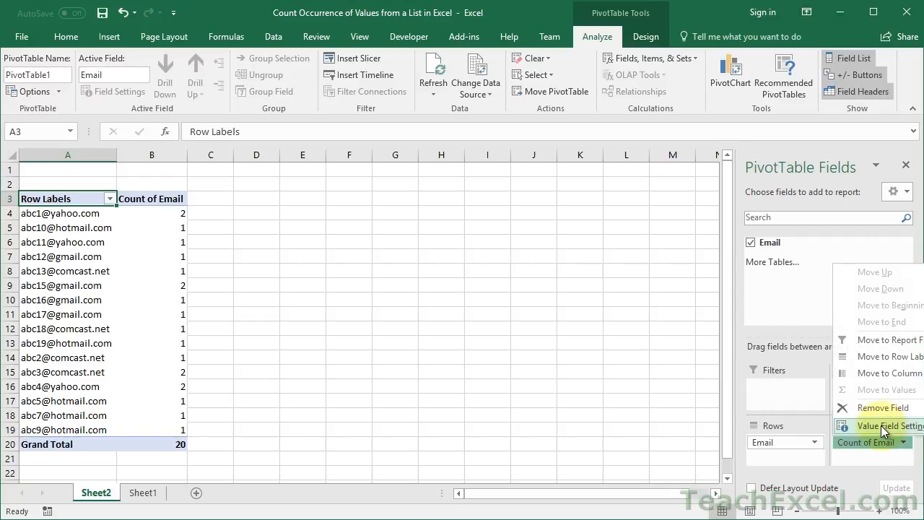
pyautogui.click(881, 425)
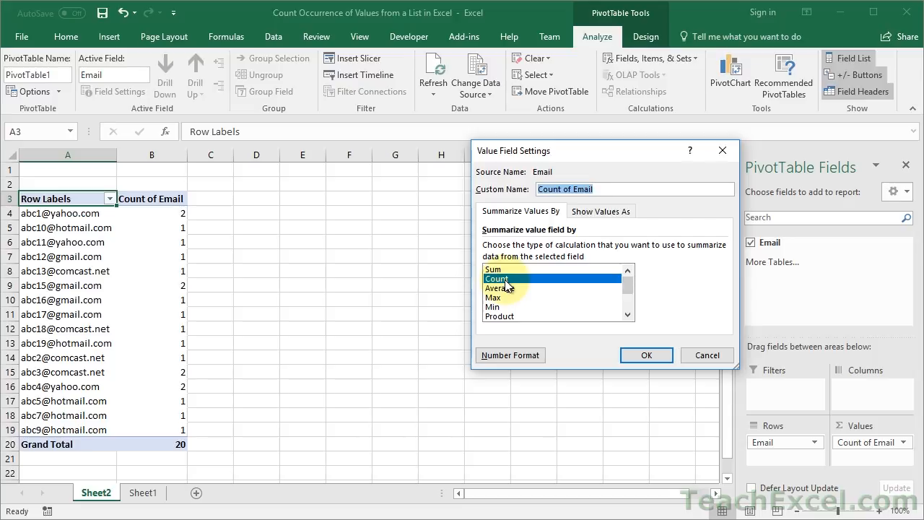
pyautogui.click(607, 192)
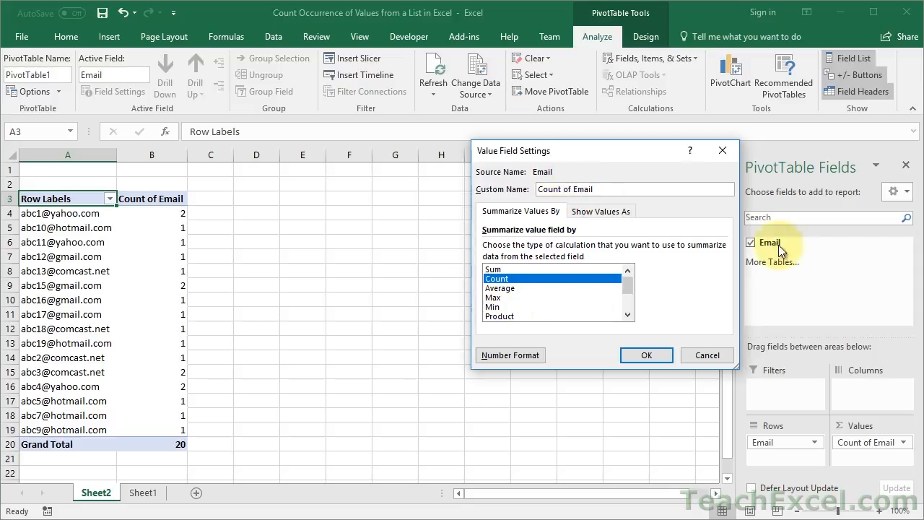
pyautogui.click(660, 356)
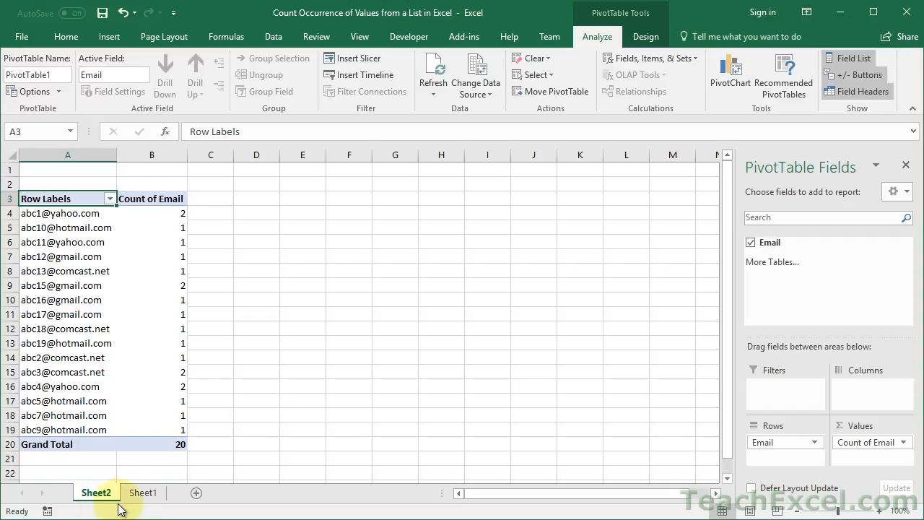
# Step: Compare the email list on Sheet1 with the PivotTable on Sheet2 and find the command that refreshes the PivotTable
pyautogui.click(137, 494)
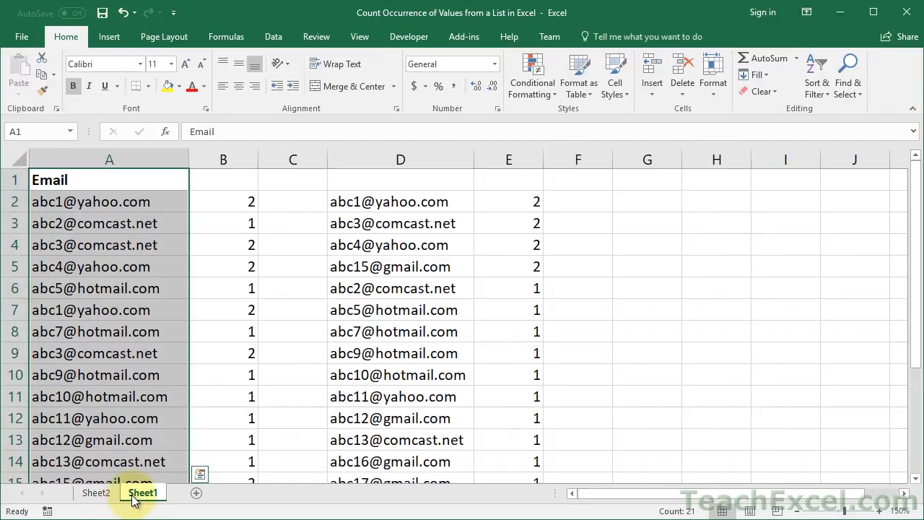
pyautogui.click(154, 181)
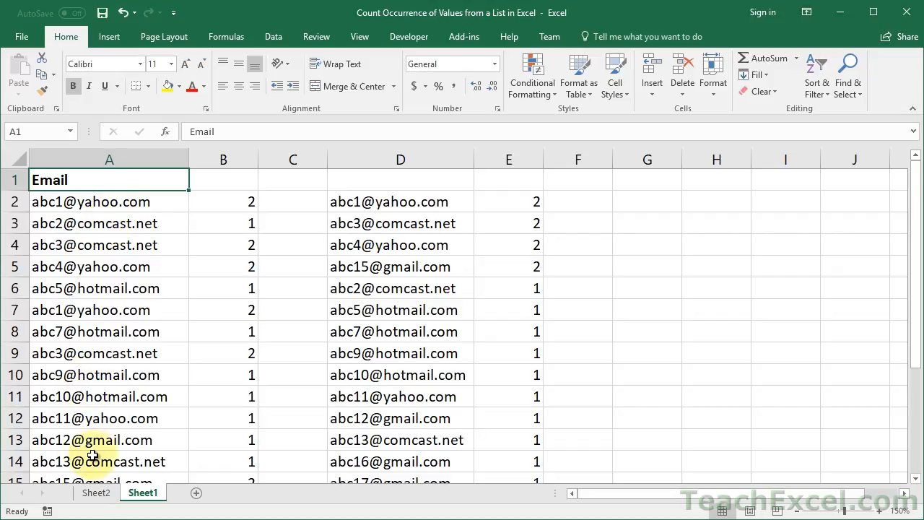
pyautogui.click(97, 496)
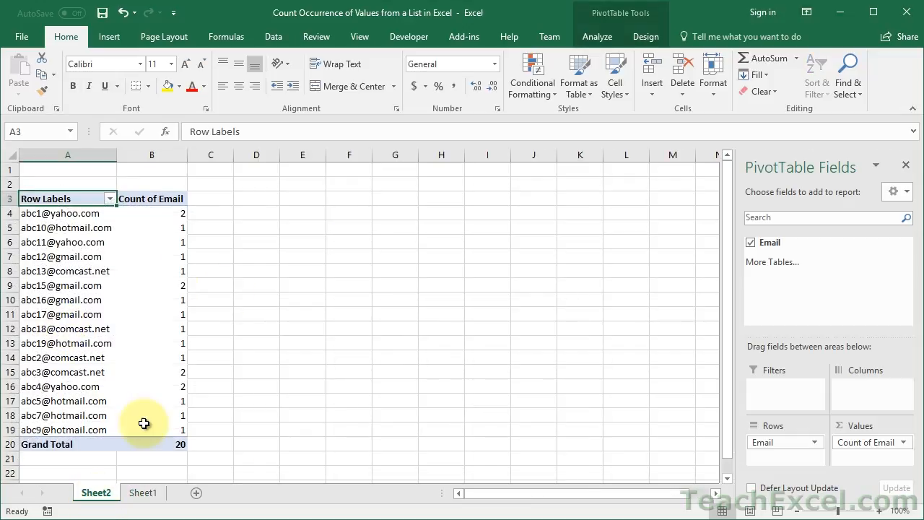
pyautogui.click(597, 37)
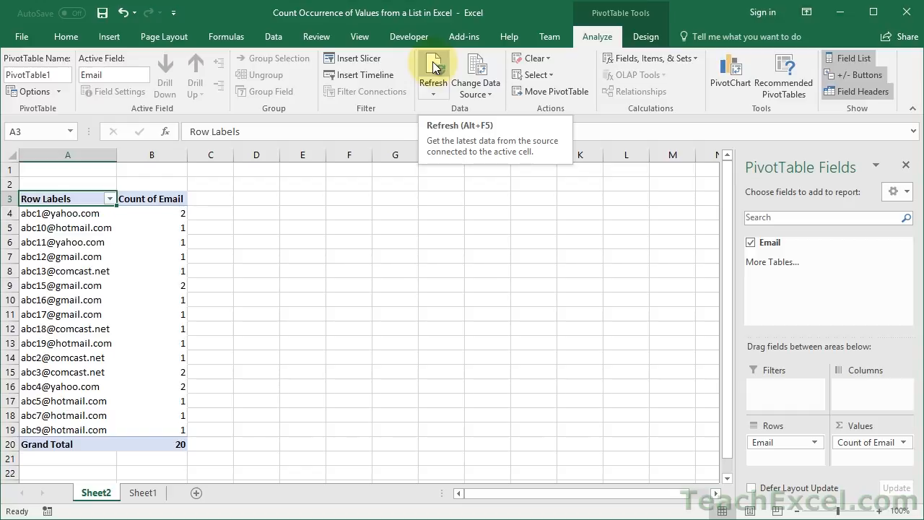
# Step: Review the COUNTIF formulas in B2 and E2, the duplicate-free list in column D, and the PivotTable on Sheet2
pyautogui.click(142, 492)
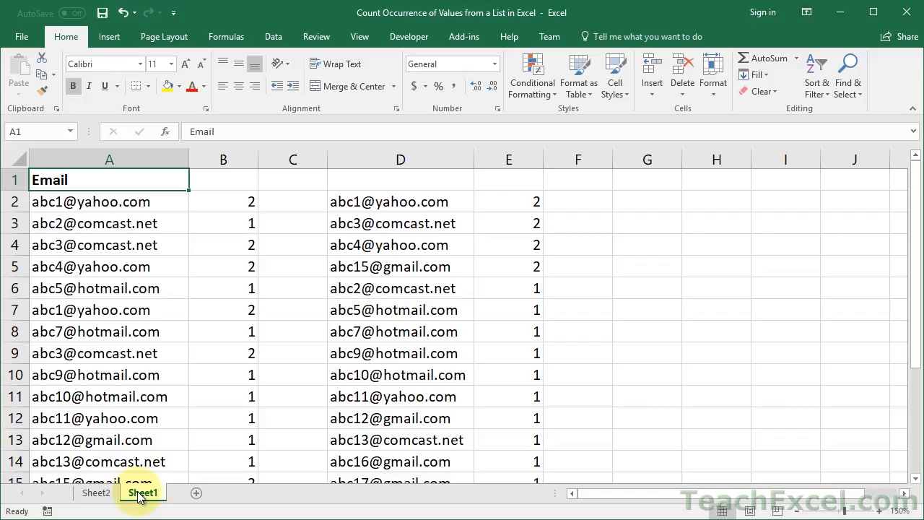
pyautogui.doubleClick(222, 201)
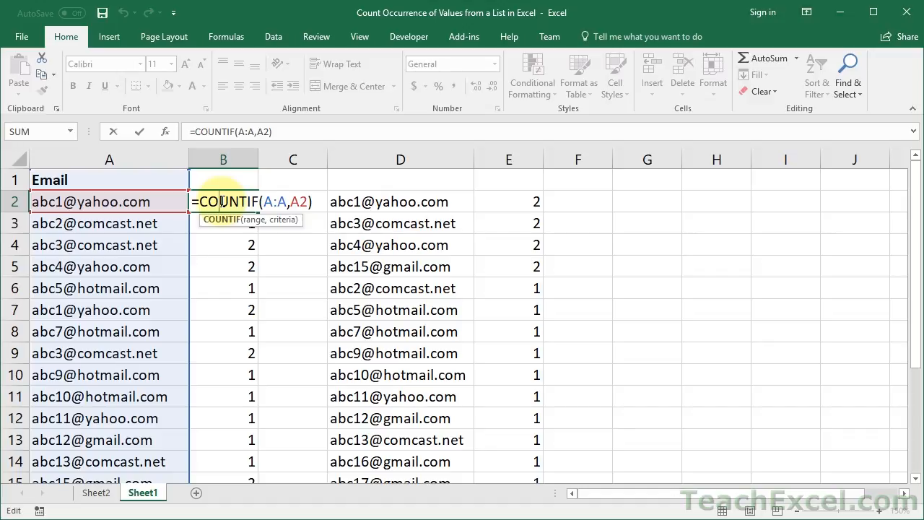
pyautogui.press('Escape')
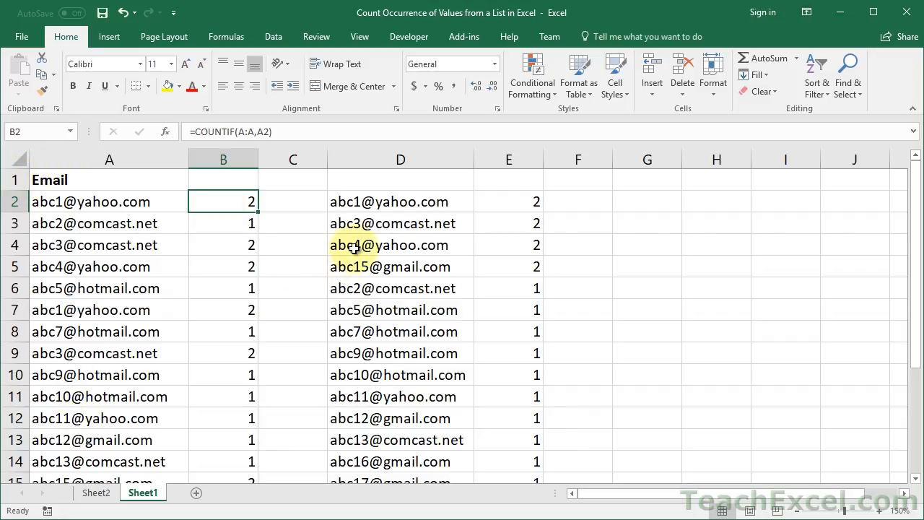
pyautogui.click(380, 203)
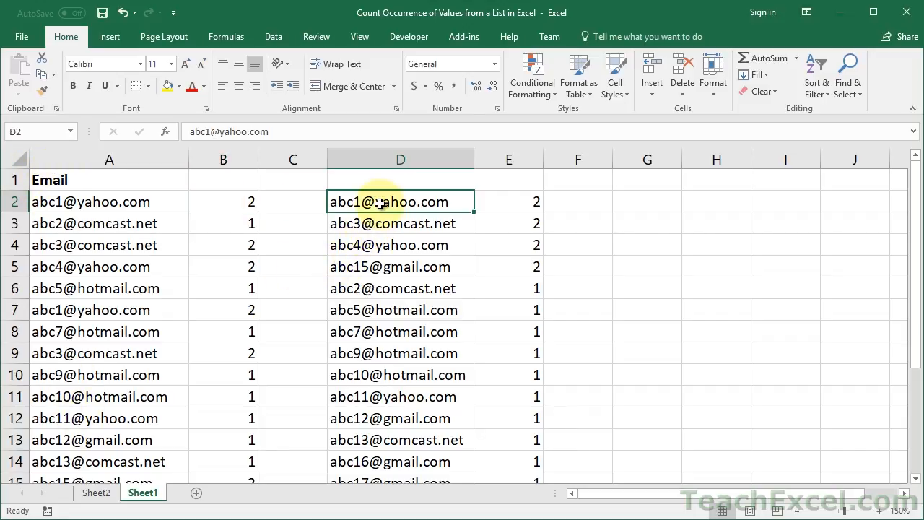
pyautogui.click(272, 38)
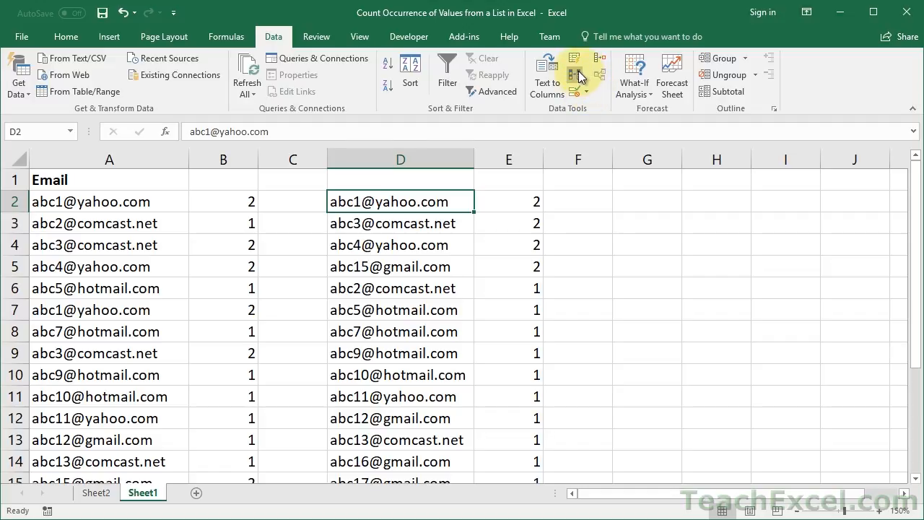
pyautogui.doubleClick(501, 200)
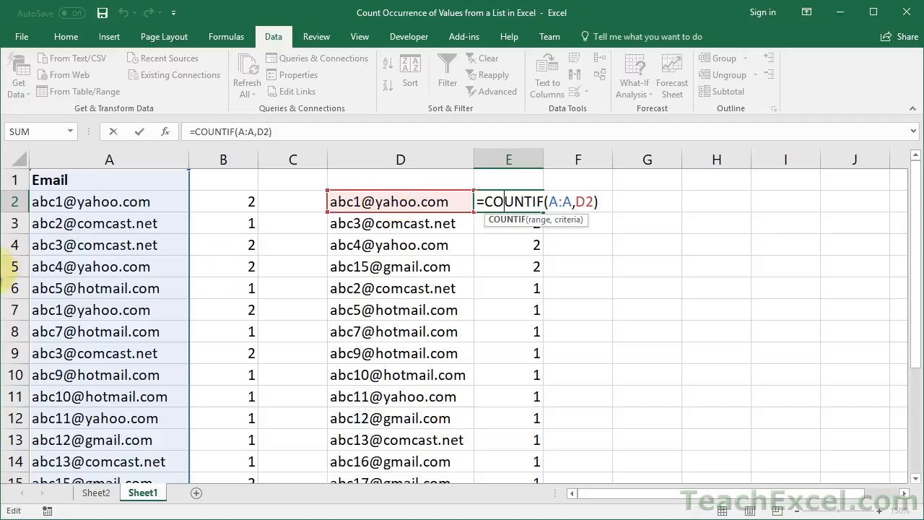
pyautogui.press('Escape')
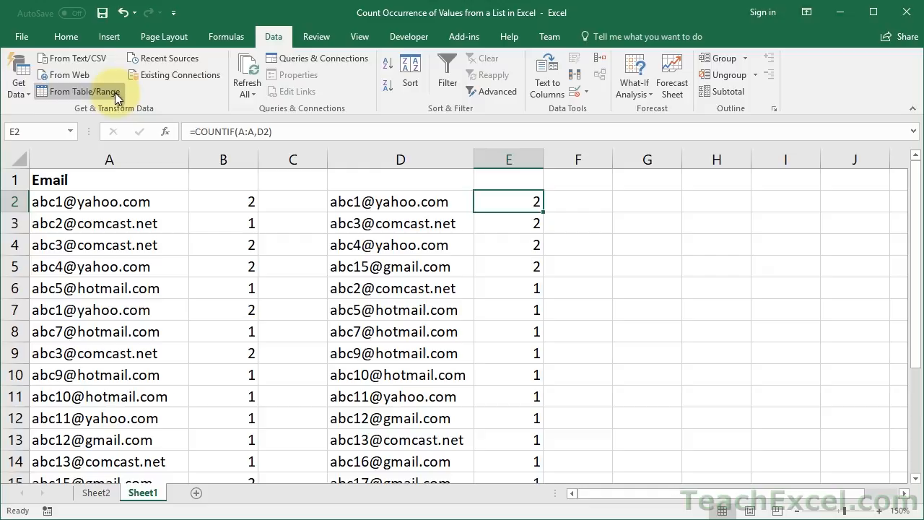
pyautogui.click(96, 495)
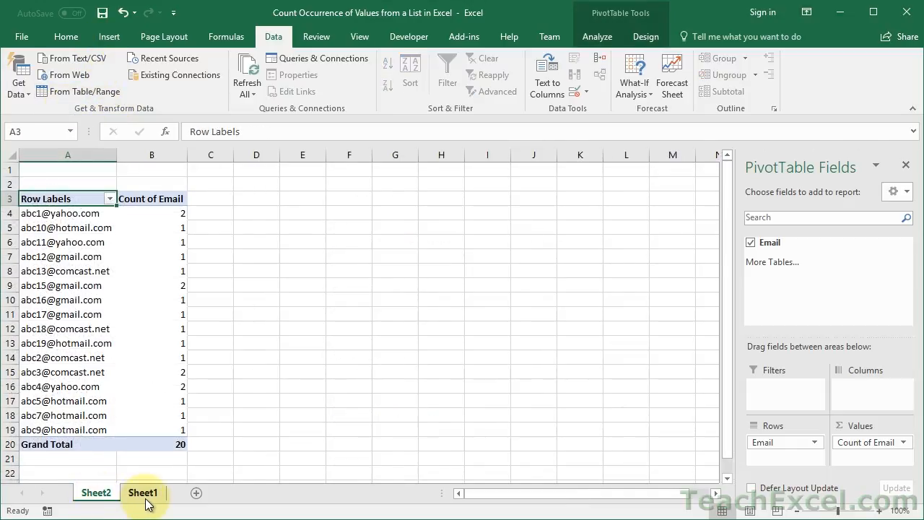
# Step: Copy the Email list A1:A21 on Sheet1 to G1 and fit column G to its contents
pyautogui.click(143, 497)
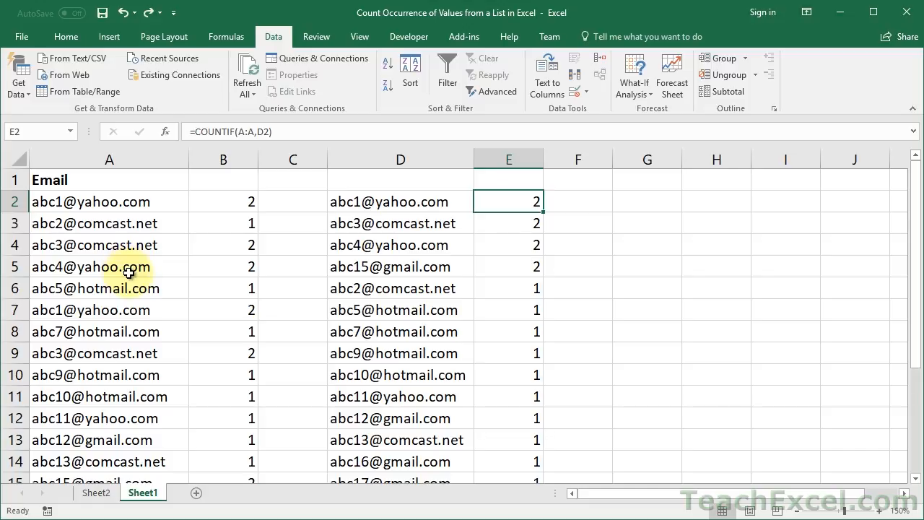
pyautogui.click(103, 181)
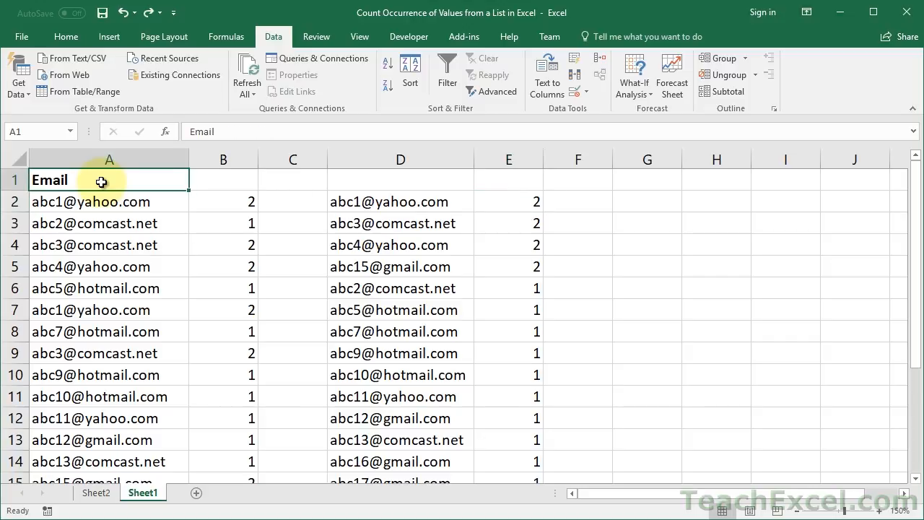
pyautogui.hotkey('ctrl', 'shift', 'Down')
pyautogui.hotkey('ctrl', 'c')
pyautogui.hotkey('ctrl', 'Home')
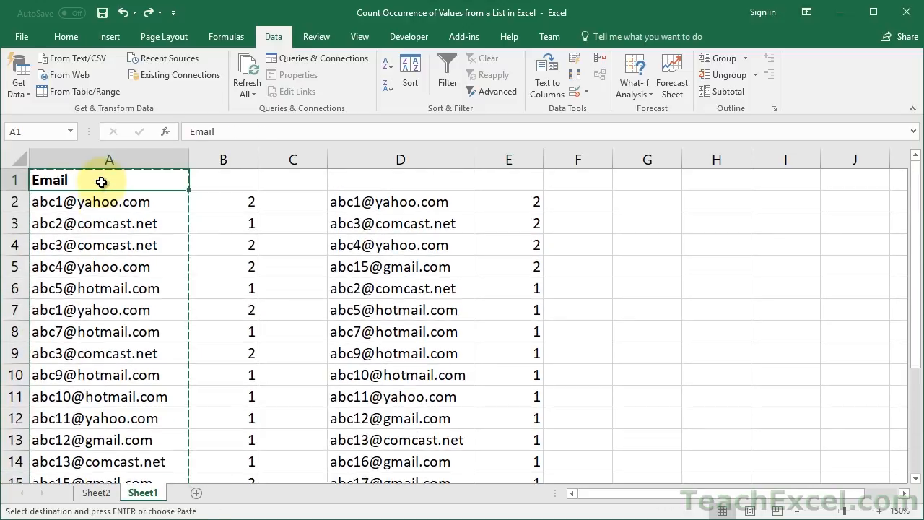
pyautogui.press('Down')
pyautogui.press('Right')
pyautogui.press('Right')
pyautogui.press('Right')
pyautogui.press('Right')
pyautogui.press('Right')
pyautogui.press('Right')
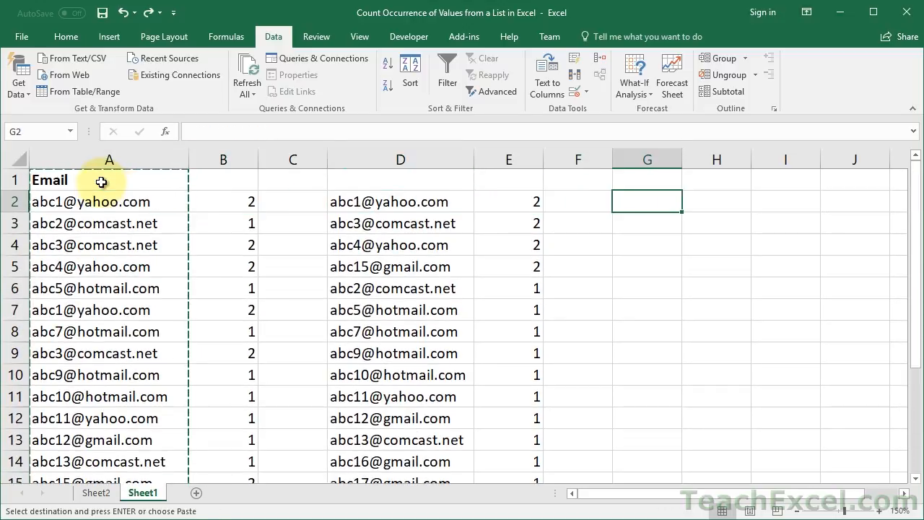
pyautogui.press('Up')
pyautogui.hotkey('ctrl', 'v')
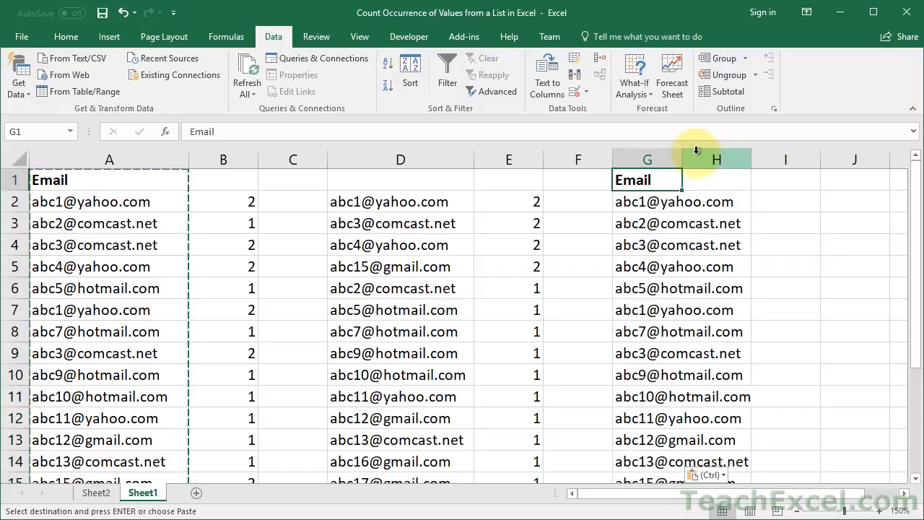
pyautogui.doubleClick(681, 160)
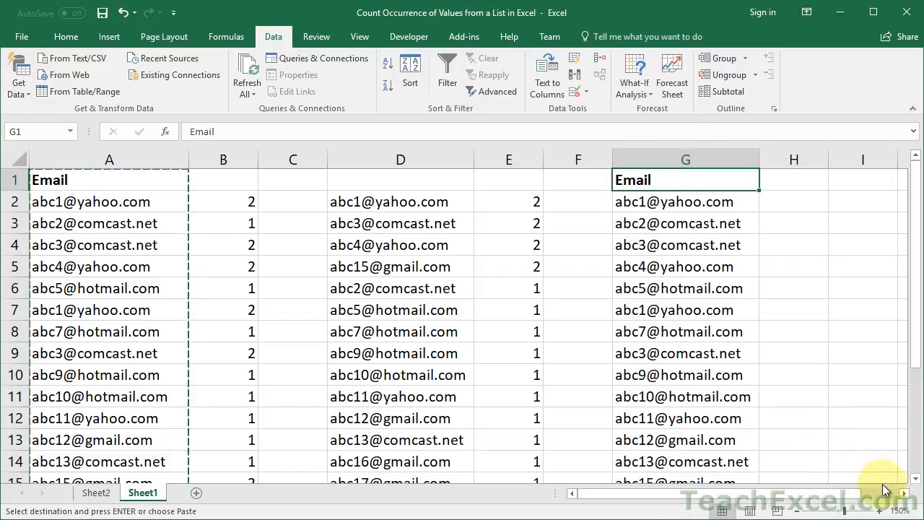
# Step: Split the addresses in G2:G21 with Text to Columns, using only @ as delimiter and $G$2 as destination, and widen column H
pyautogui.click(904, 493)
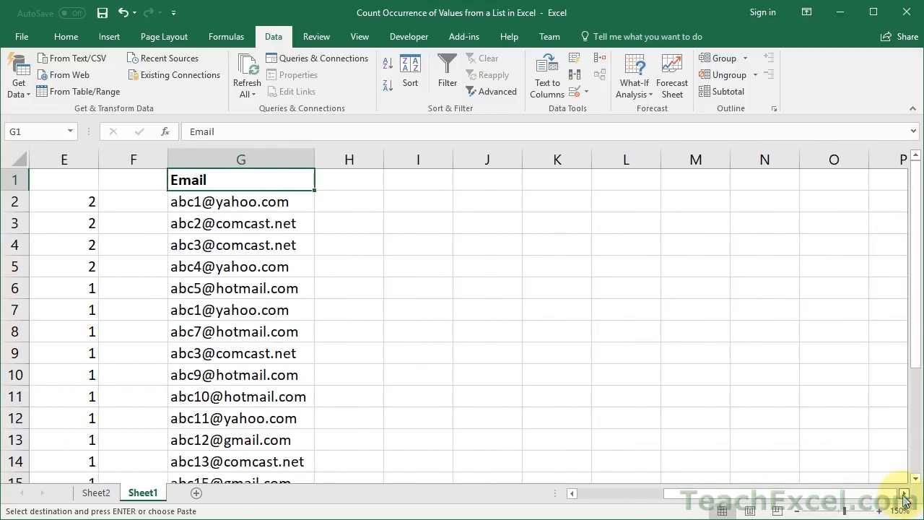
pyautogui.click(904, 494)
pyautogui.click(903, 494)
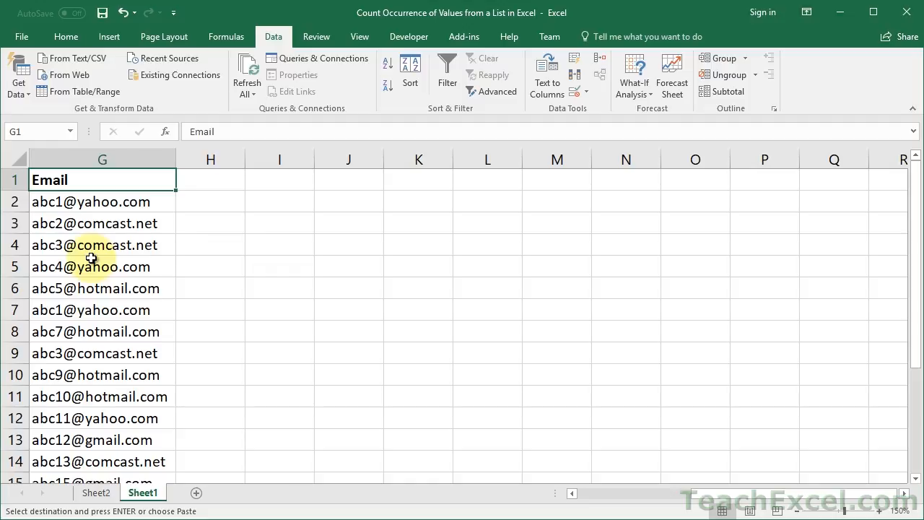
pyautogui.press('Down')
pyautogui.hotkey('ctrl', 'shift', 'Down')
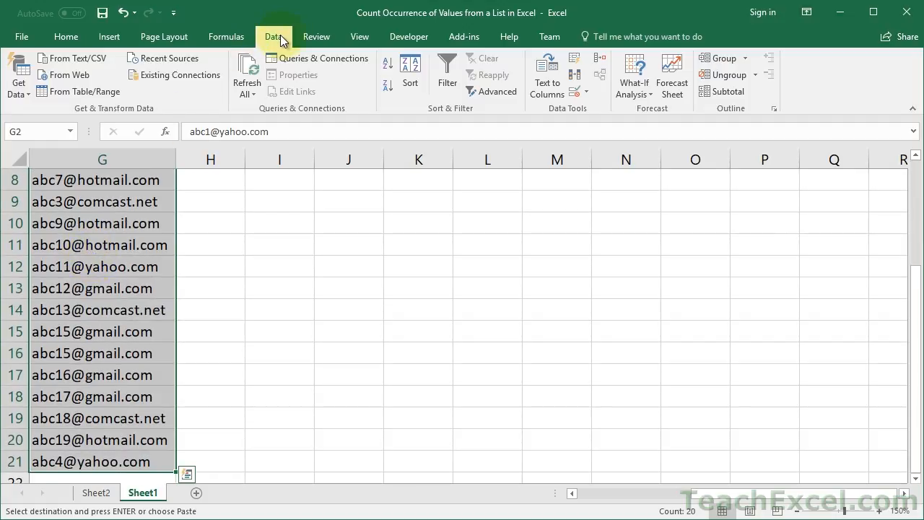
pyautogui.click(540, 75)
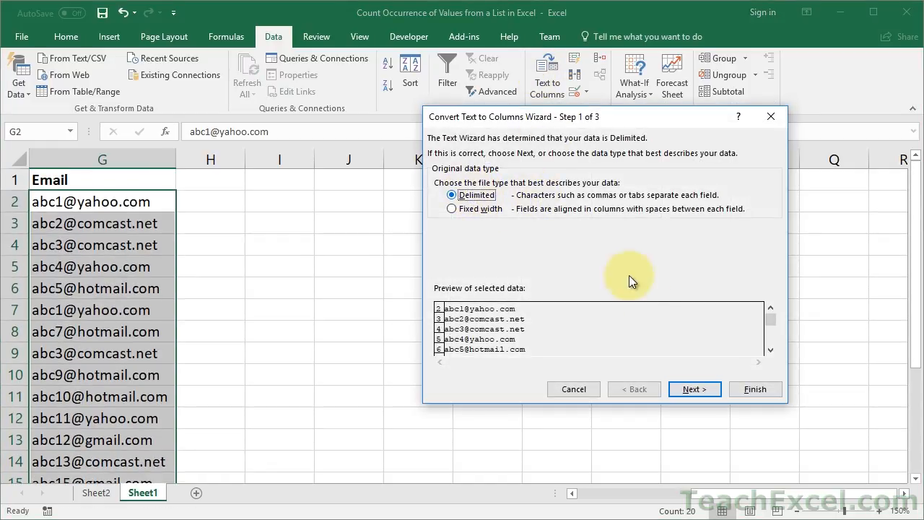
pyautogui.click(689, 387)
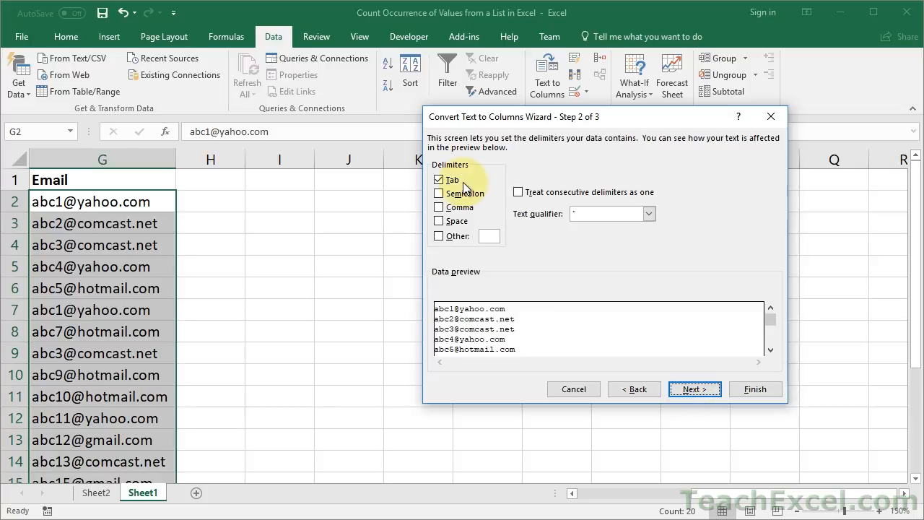
pyautogui.click(439, 182)
pyautogui.click(440, 237)
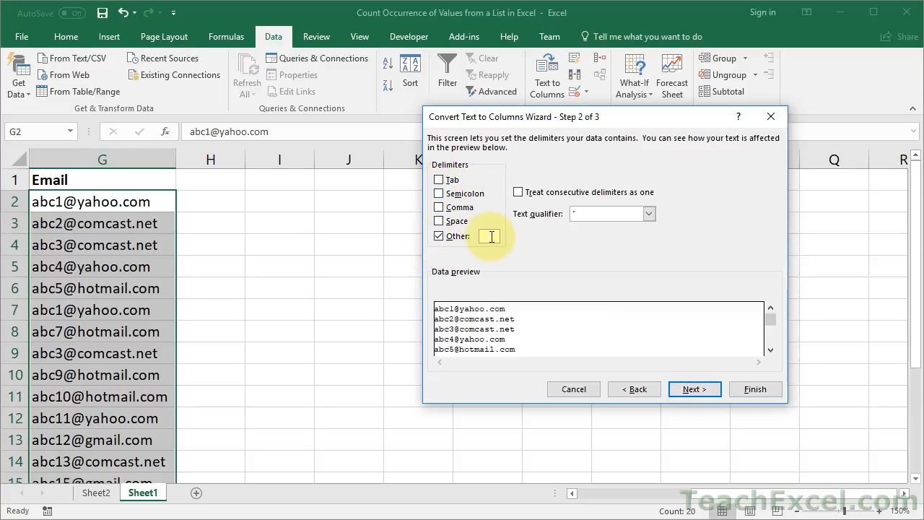
pyautogui.write('@')
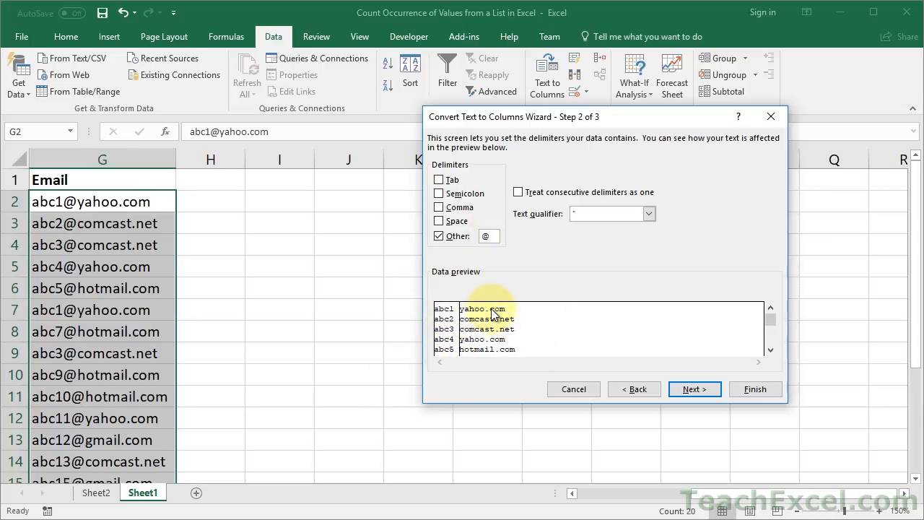
pyautogui.click(704, 390)
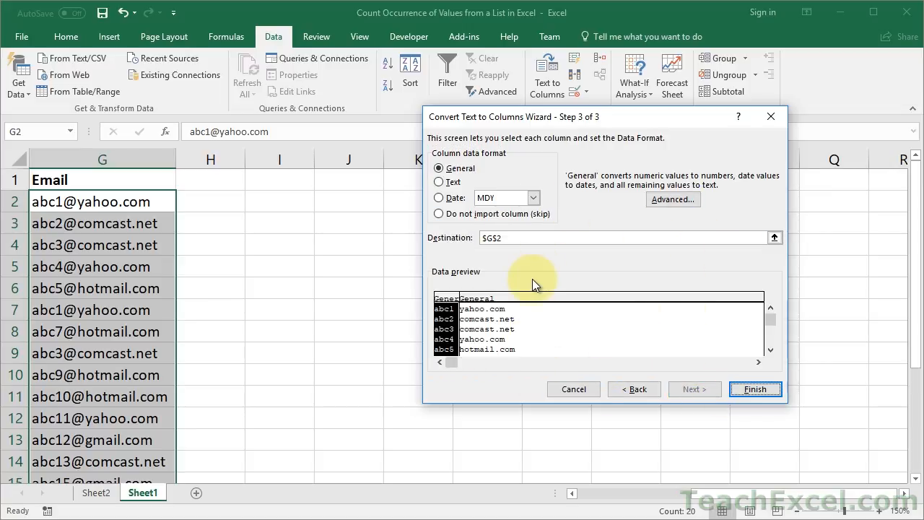
pyautogui.click(499, 241)
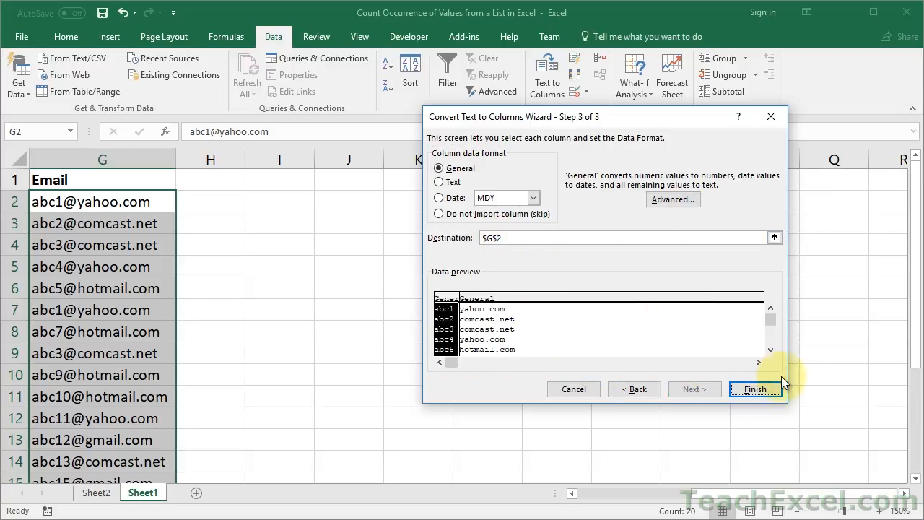
pyautogui.click(753, 389)
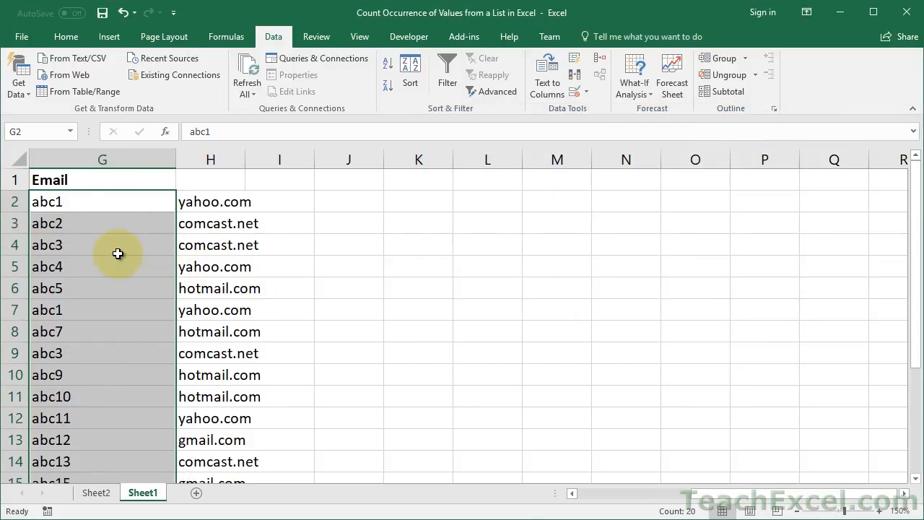
pyautogui.moveTo(244, 158); pyautogui.dragTo(293, 160)
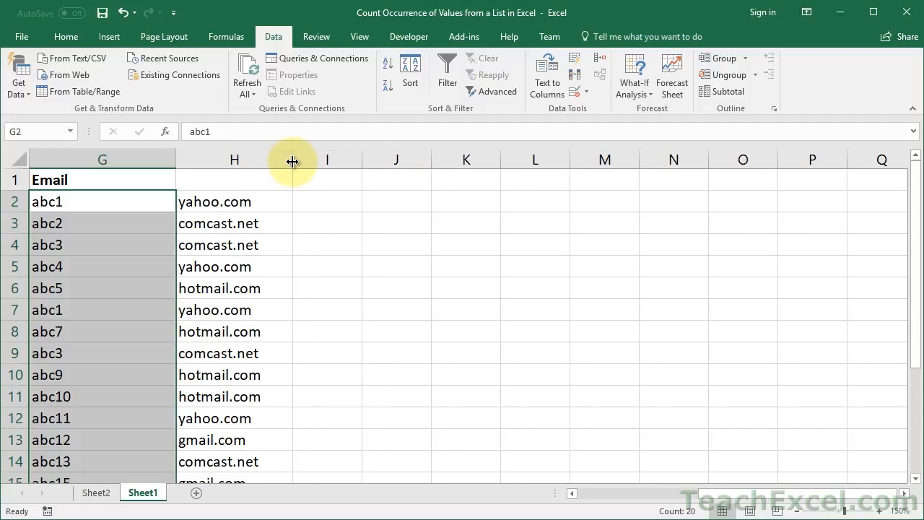
# Step: Enter =COUNTIF(H2:H21,H2) in I2 to count the email domains and fill it down to I21
pyautogui.click(321, 202)
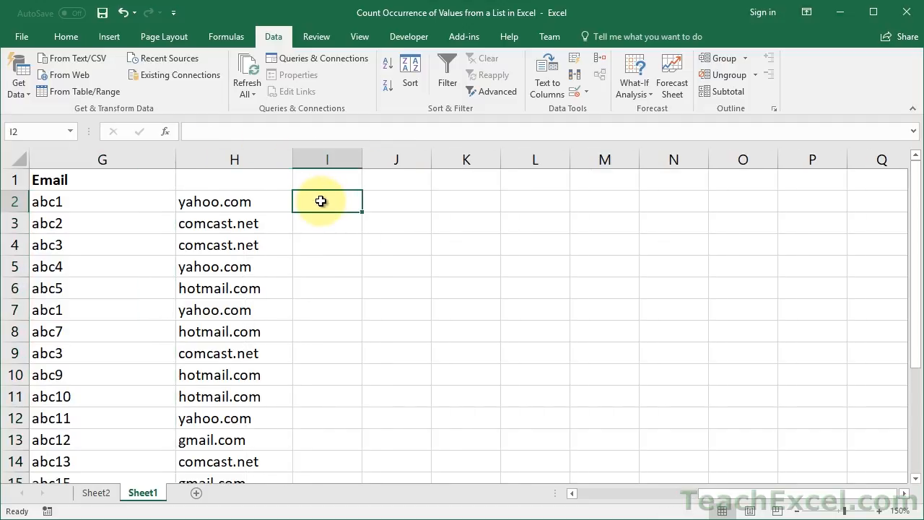
pyautogui.click(250, 201)
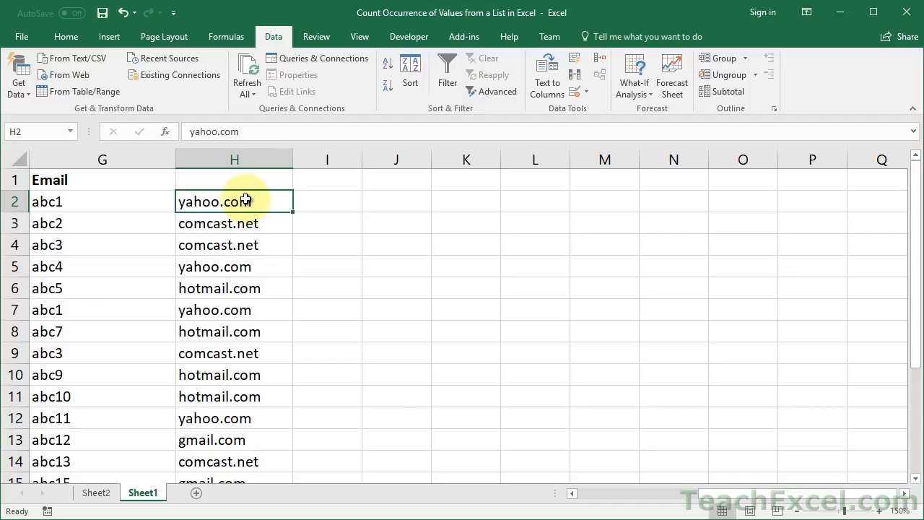
pyautogui.click(326, 208)
pyautogui.write('=')
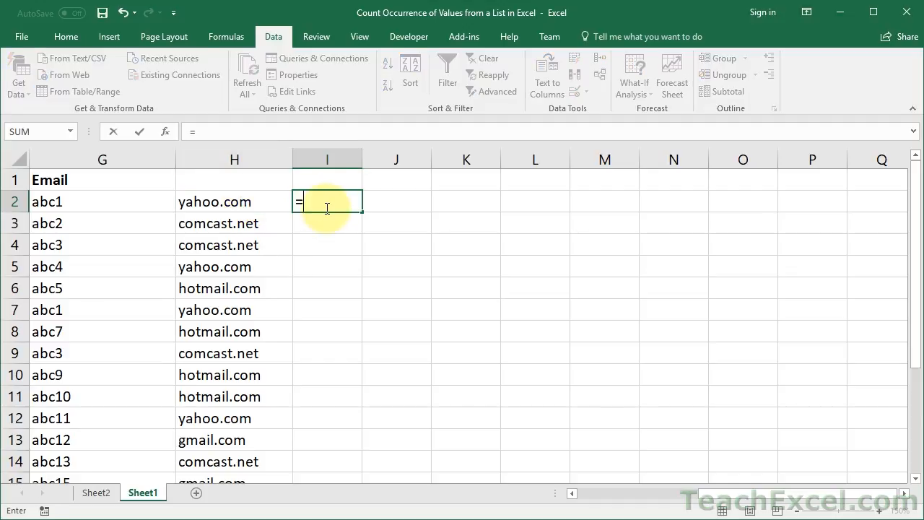
pyautogui.write('countif')
pyautogui.press('Tab')
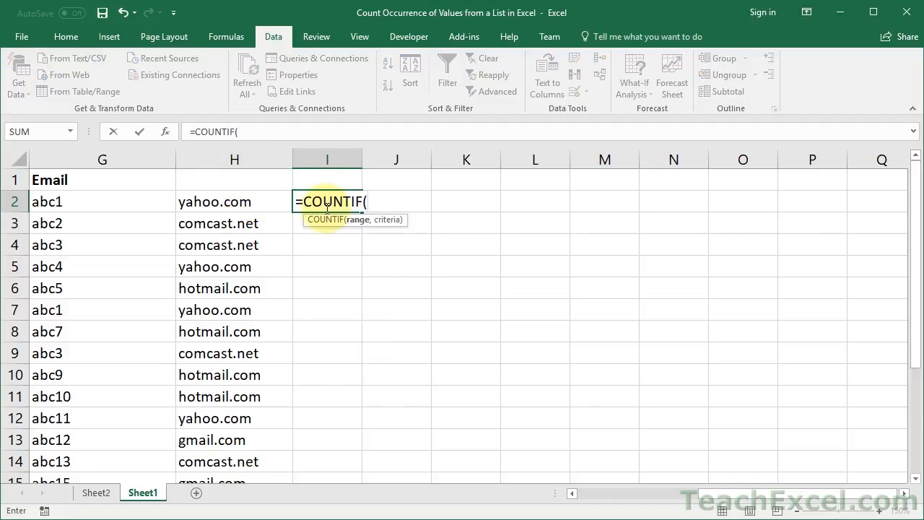
pyautogui.press('Left')
pyautogui.hotkey('ctrl', 'shift', 'Down')
pyautogui.write(',')
pyautogui.press('Left')
pyautogui.write(')')
pyautogui.hotkey('ctrl', 'Return')
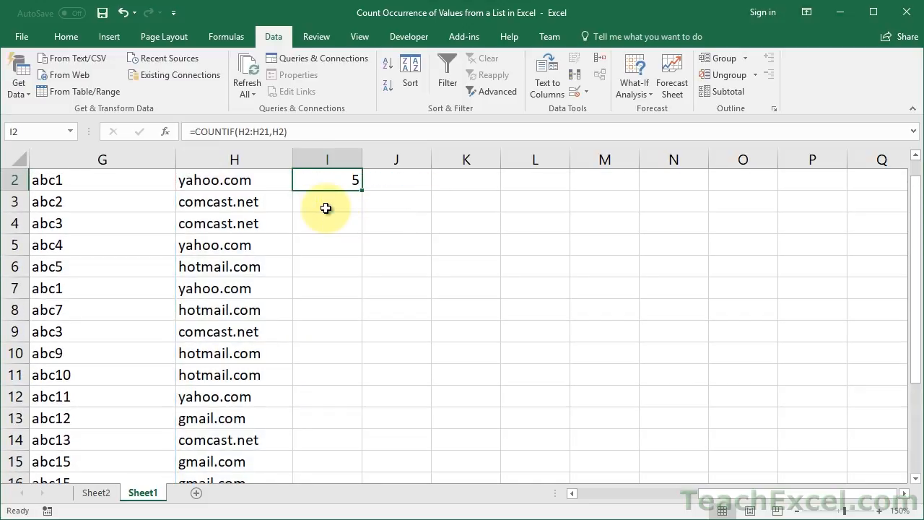
pyautogui.doubleClick(361, 189)
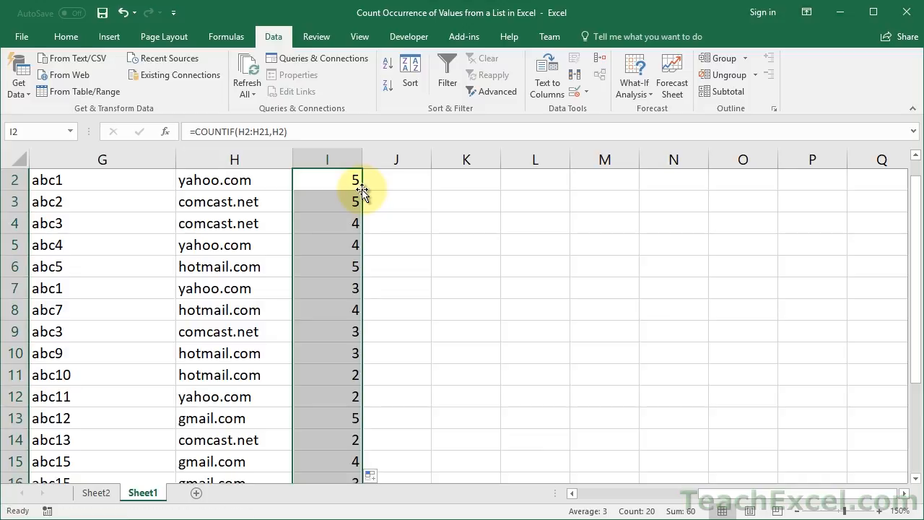
# Step: Make the COUNTIF range in I2 absolute as $H$2:$H$21 and refill the formula down to I21
pyautogui.doubleClick(341, 182)
pyautogui.moveTo(368, 179); pyautogui.dragTo(417, 180)
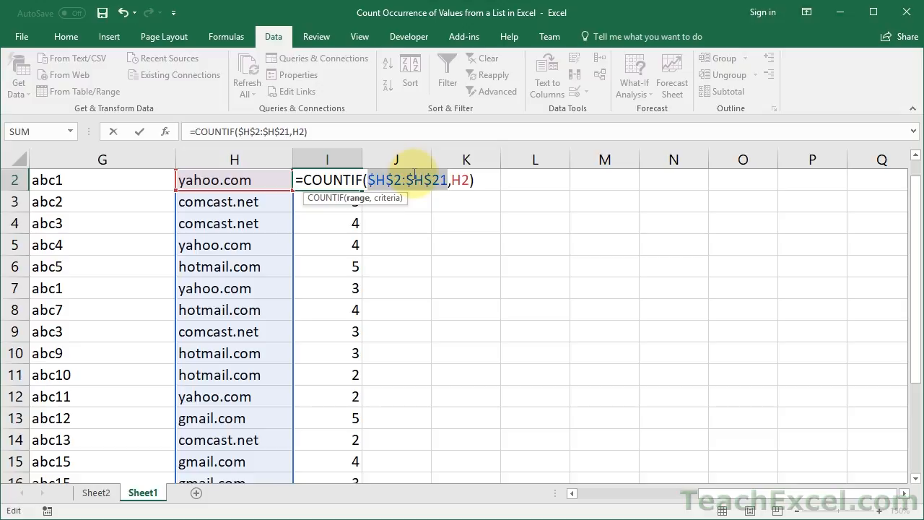
pyautogui.hotkey('ctrl', 'Return')
pyautogui.doubleClick(363, 189)
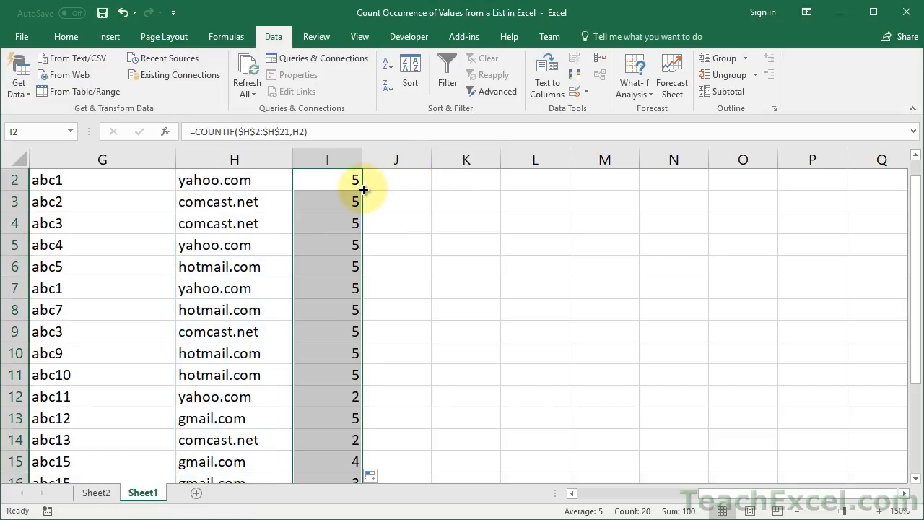
pyautogui.scroll(1, 275, 347)
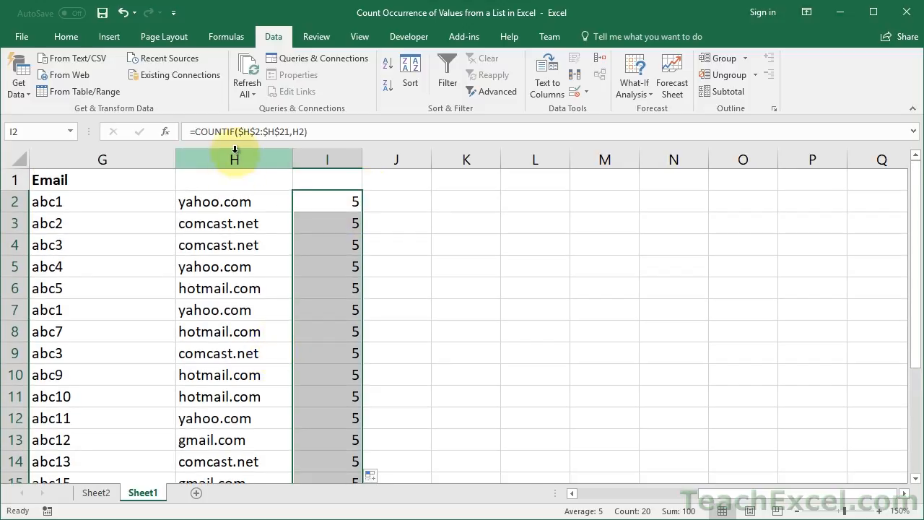
# Step: Copy the domain list H2:H21 and paste it starting at K2
pyautogui.click(228, 200)
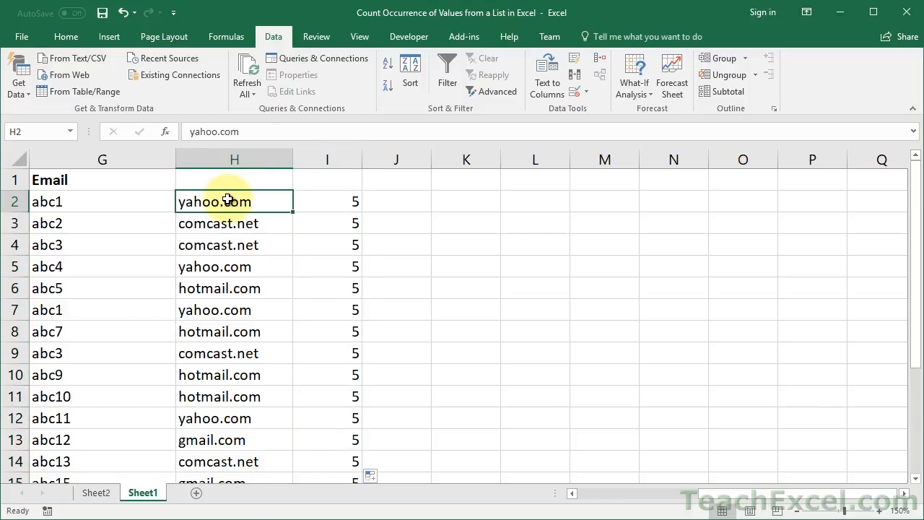
pyautogui.hotkey('ctrl', 'shift', 'Down')
pyautogui.hotkey('ctrl', 'c')
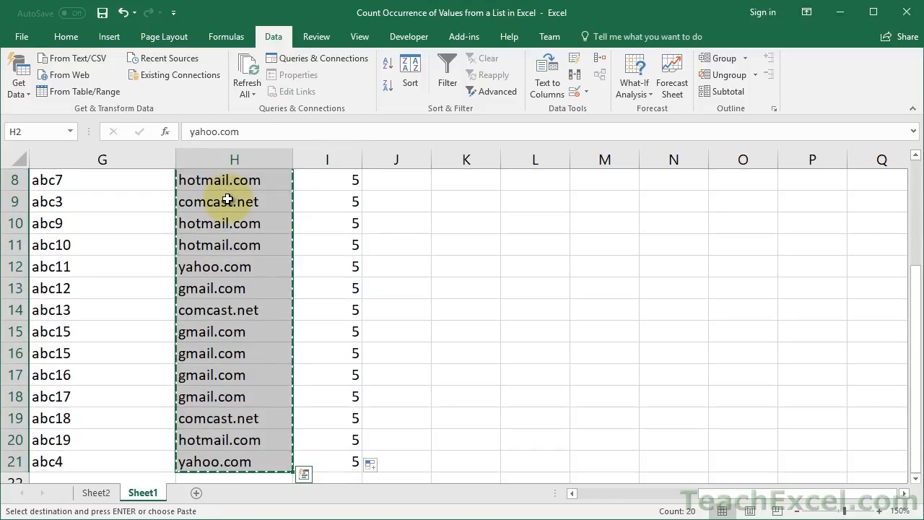
pyautogui.press('Up')
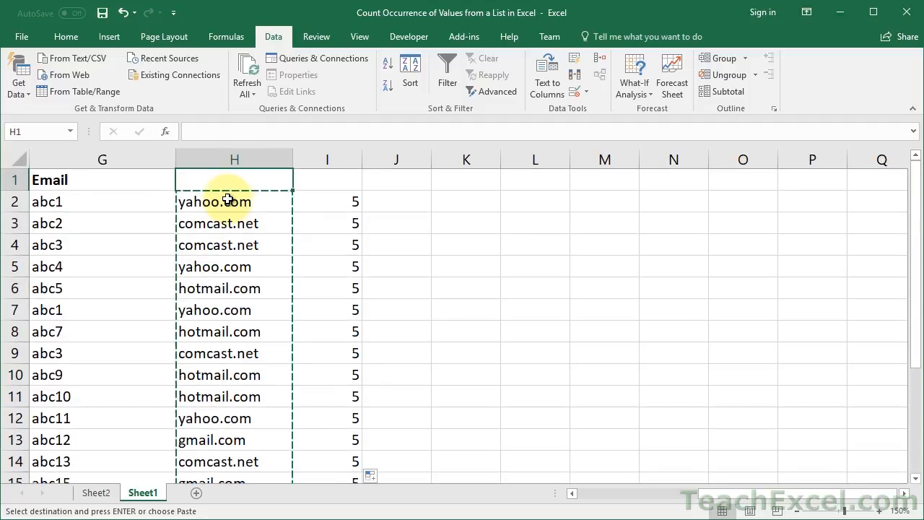
pyautogui.press('Right')
pyautogui.press('Right')
pyautogui.press('Right')
pyautogui.press('Down')
pyautogui.hotkey('ctrl', 'v')
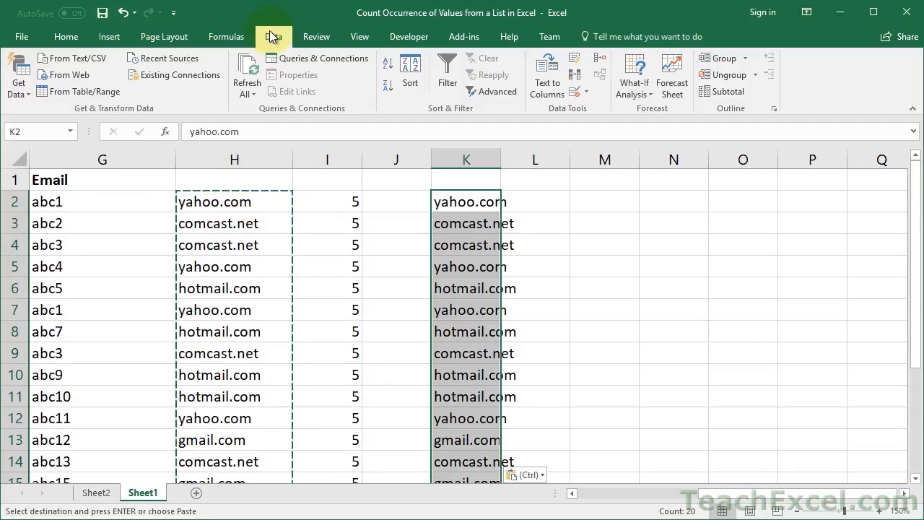
# Step: Remove the duplicate domains from the pasted list in column K, treating the data as having no headers
pyautogui.click(574, 77)
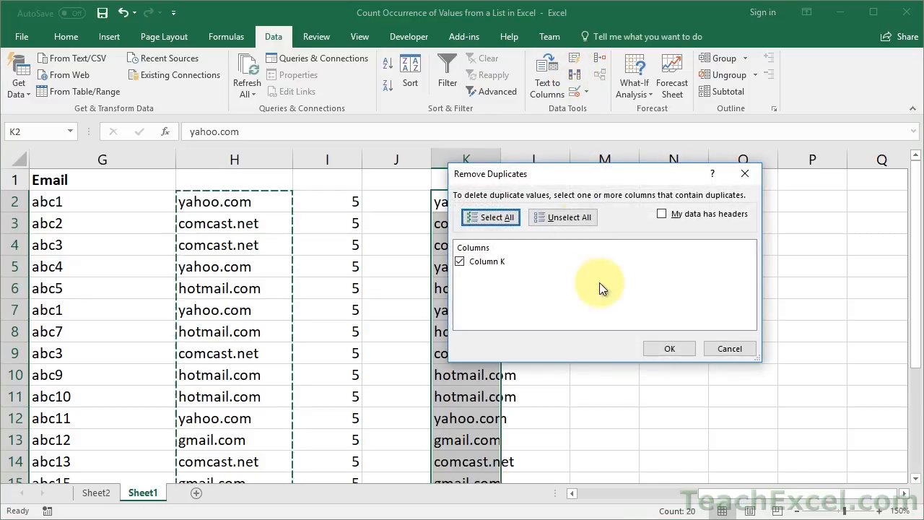
pyautogui.click(651, 348)
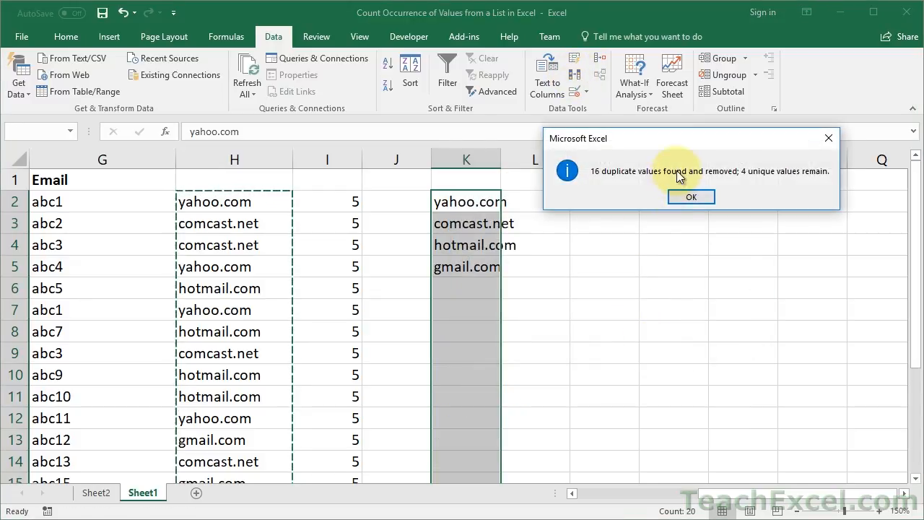
pyautogui.click(687, 197)
# Step: Enter =COUNTIF(H:H,K2) in L2, fill it down to L5, and widen column K to fit the domains
pyautogui.click(526, 199)
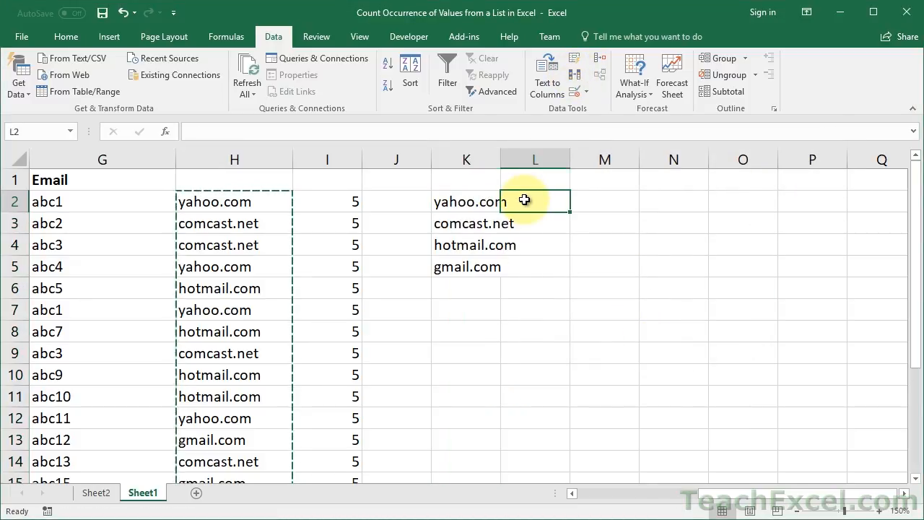
pyautogui.write('=countif')
pyautogui.press('Tab')
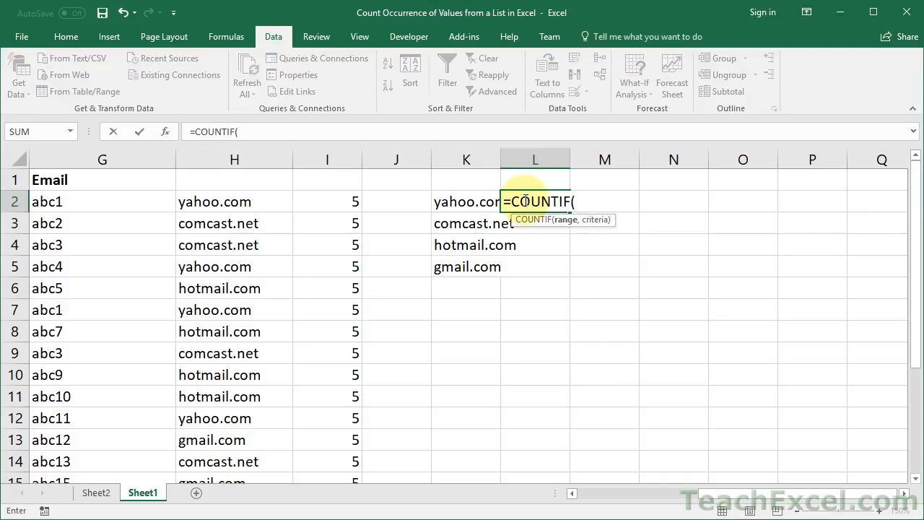
pyautogui.click(218, 147)
pyautogui.write(',')
pyautogui.press('Left')
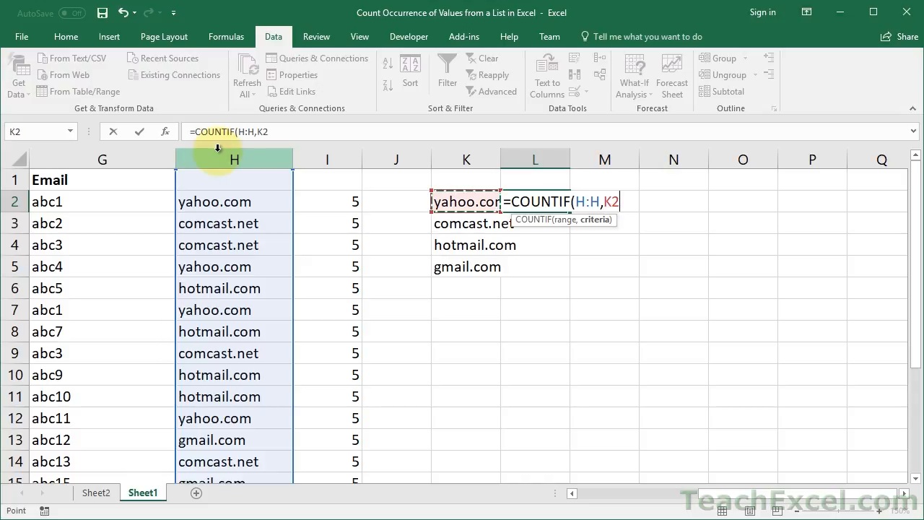
pyautogui.hotkey('ctrl', 'Return')
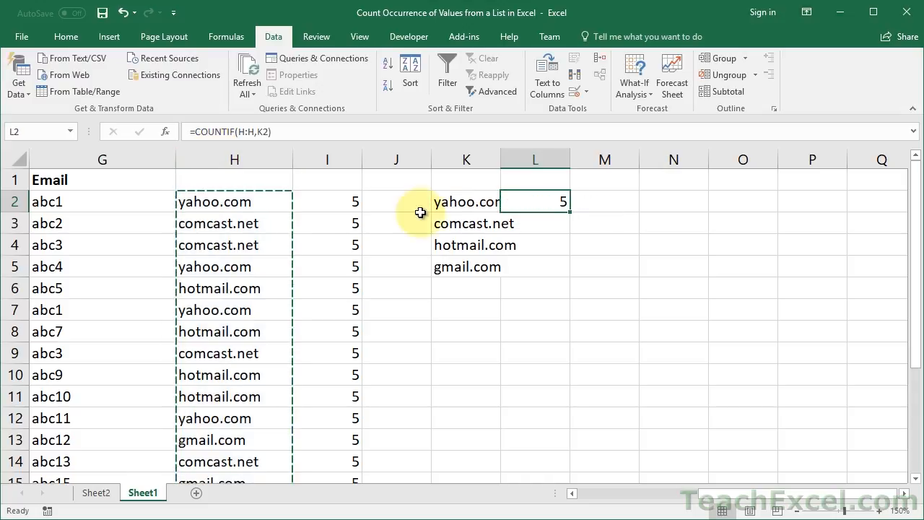
pyautogui.moveTo(572, 213); pyautogui.dragTo(571, 272)
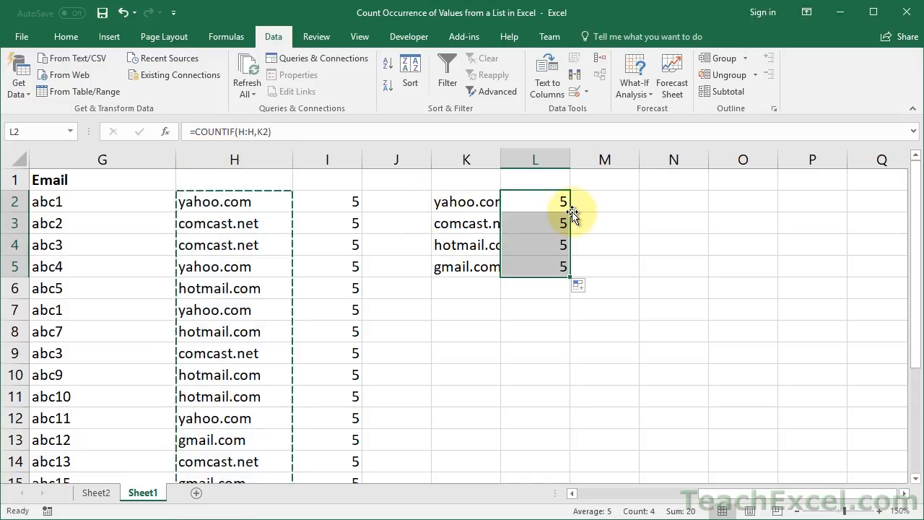
pyautogui.moveTo(500, 158); pyautogui.dragTo(542, 160)
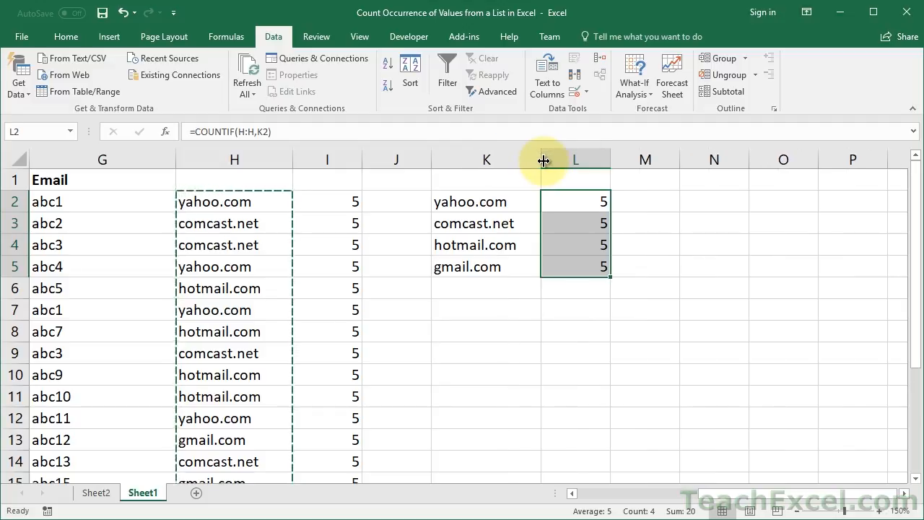
pyautogui.press('Escape')
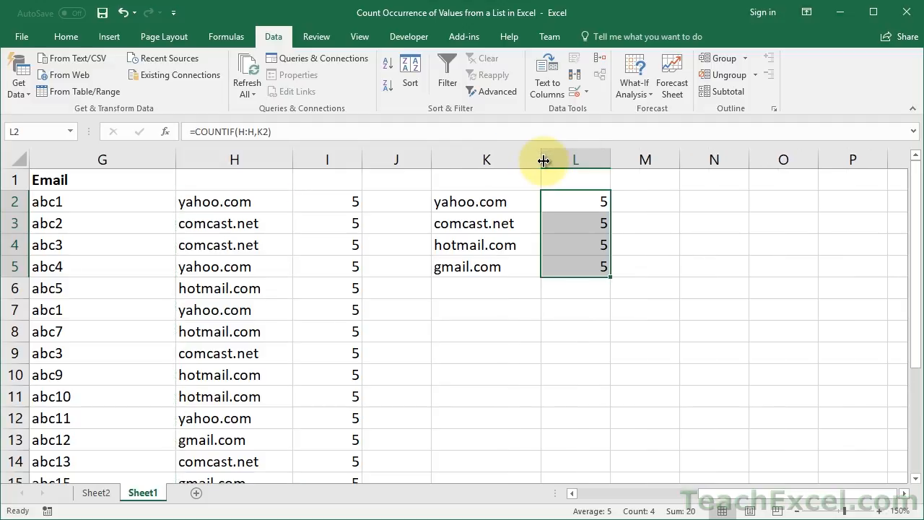
# Step: Enter the header Domain in H1 and make it bold
pyautogui.click(190, 181)
pyautogui.write('Domain')
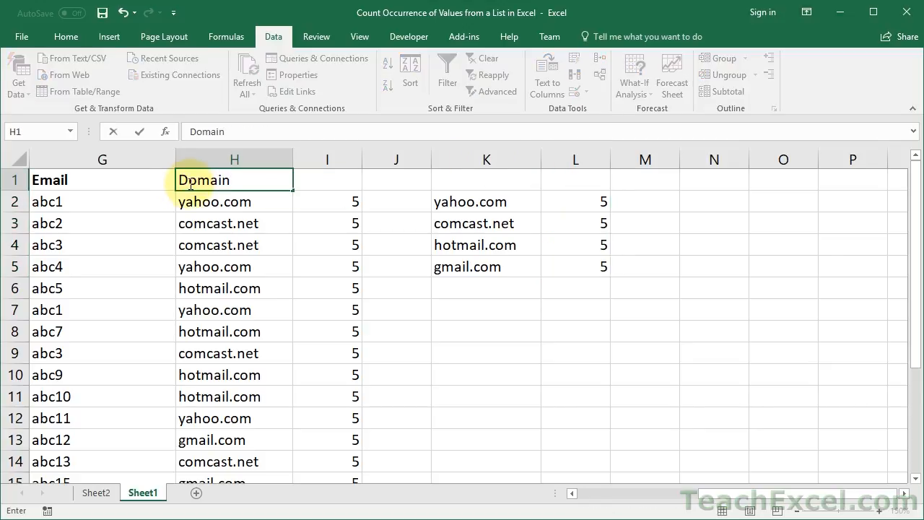
pyautogui.hotkey('ctrl', 'Return')
pyautogui.hotkey('ctrl', 'b')
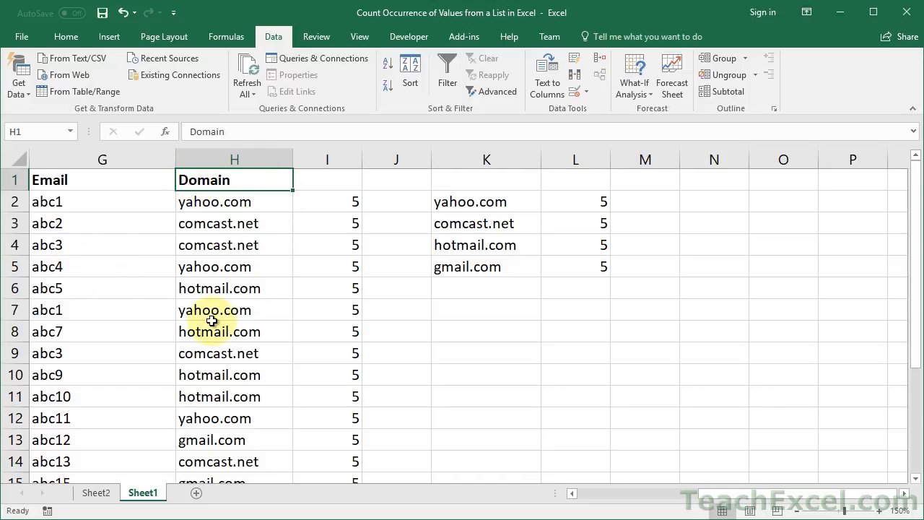
# Step: Create a PivotTable from the Domain list Sheet1!$H$1:$H$21 on a new worksheet
pyautogui.hotkey('ctrl', 'shift', 'Down')
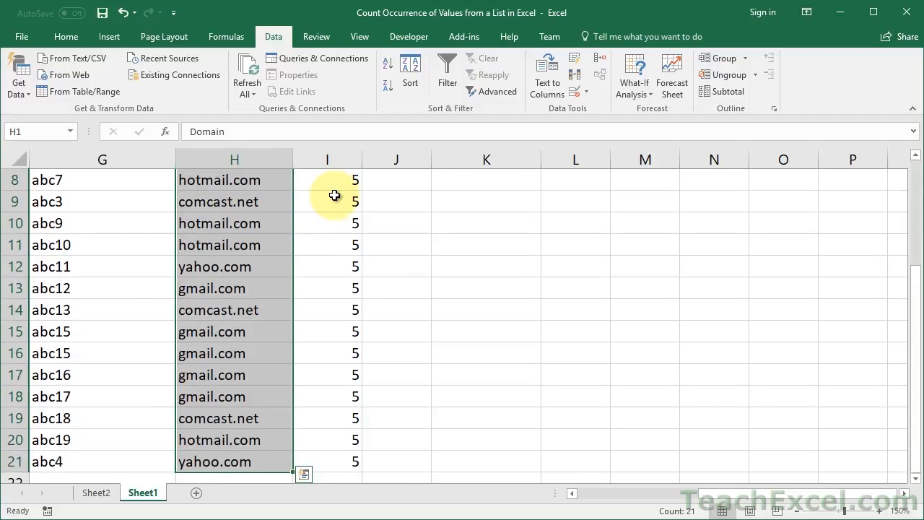
pyautogui.click(108, 38)
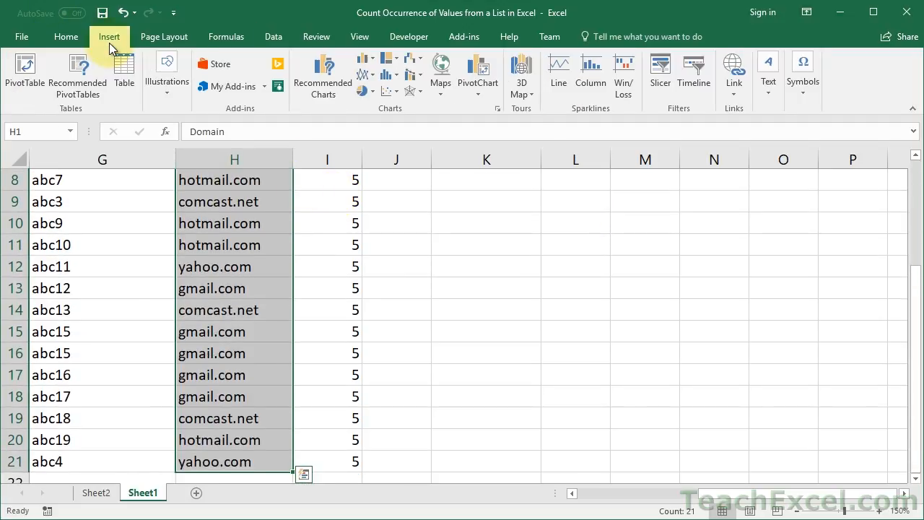
pyautogui.click(25, 66)
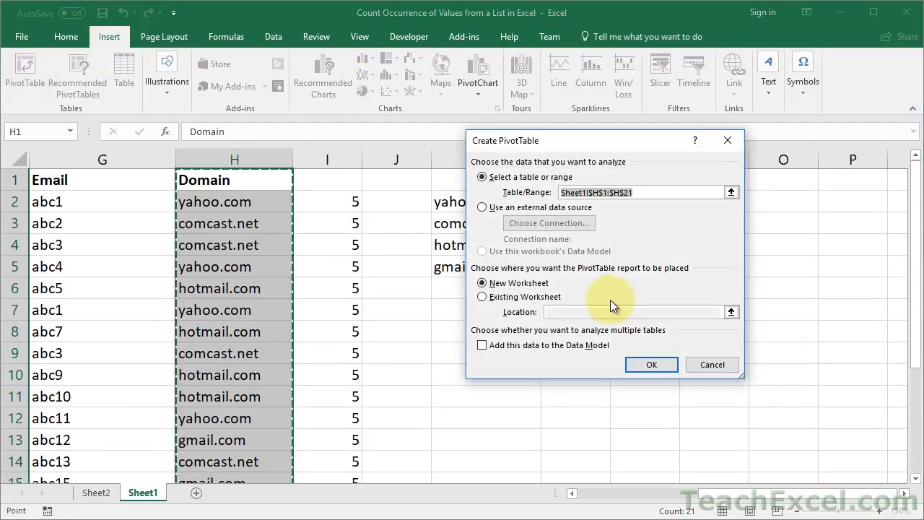
pyautogui.click(649, 362)
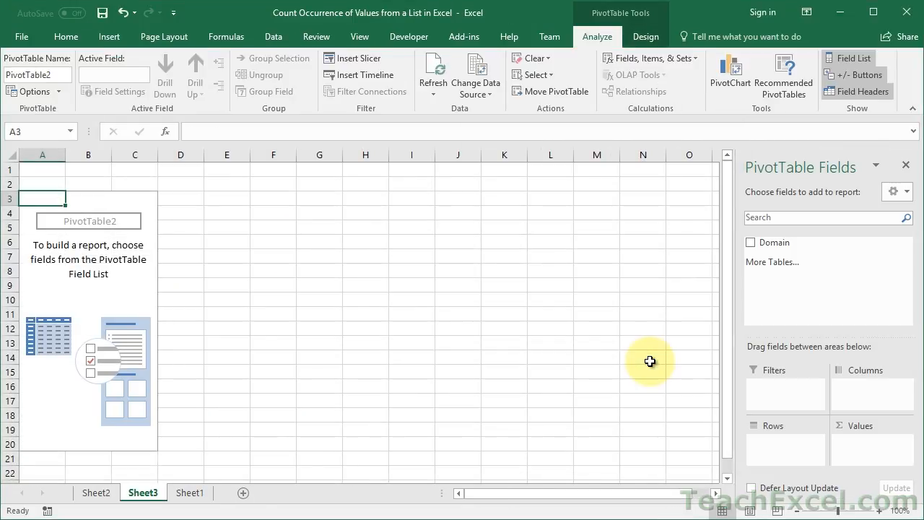
# Step: Add the Domain field to both Rows and Values of the PivotTable to count each domain, and return to Sheet1
pyautogui.click(750, 243)
pyautogui.moveTo(771, 242); pyautogui.dragTo(864, 445)
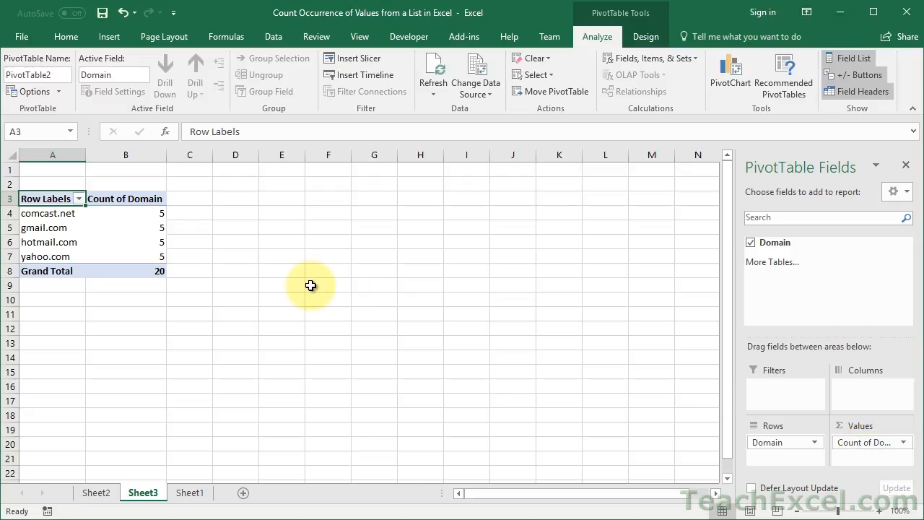
pyautogui.click(191, 493)
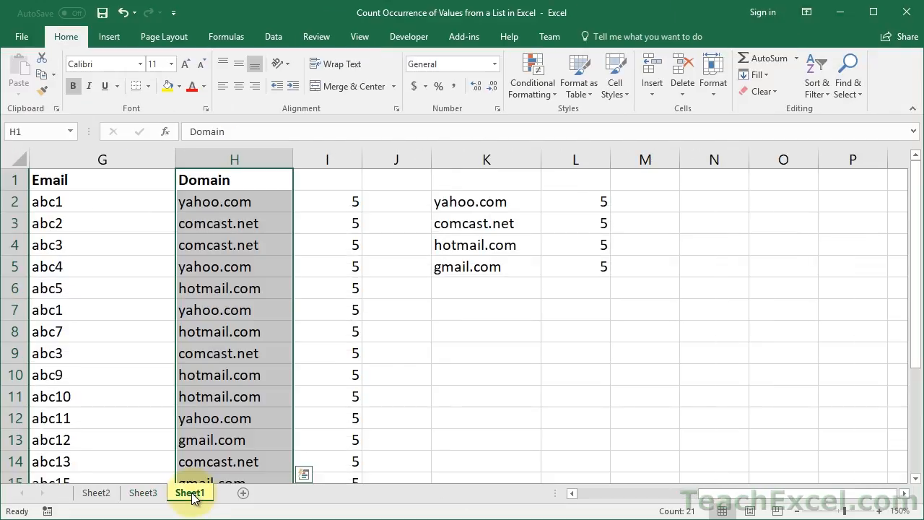